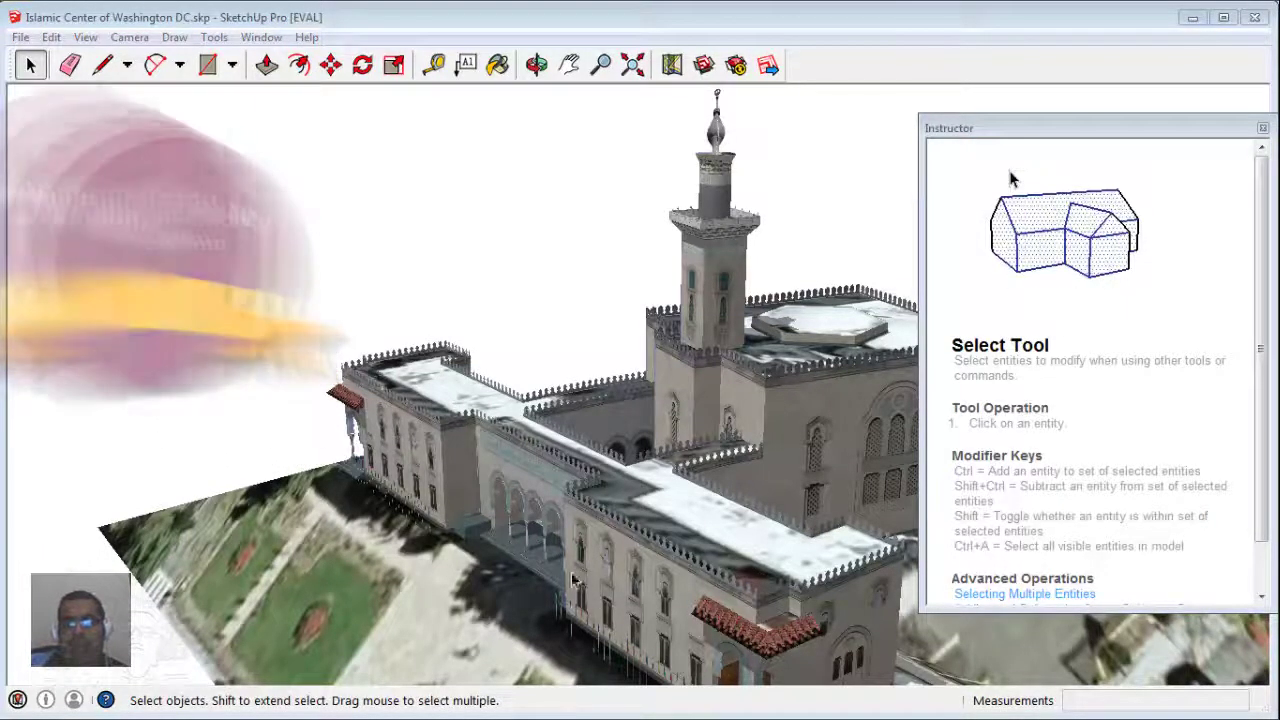
Orbit the camera around the Islamic Center model to view the mosque from another side
mouse_move(283, 553)
middle_mouse_down()
mouse_move(918, 548)
mouse_move(137, 539)
mouse_move(880, 530)
middle_mouse_up()
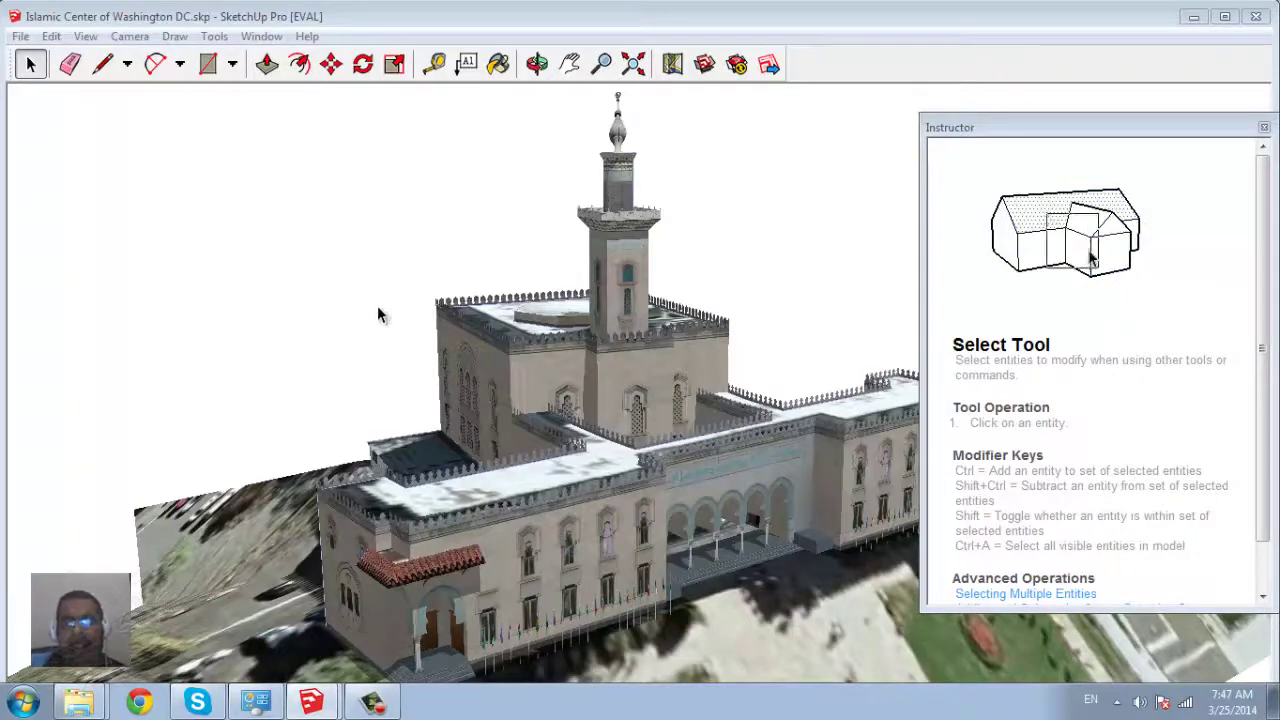
middle_click_drag(880, 300, 115, 259)
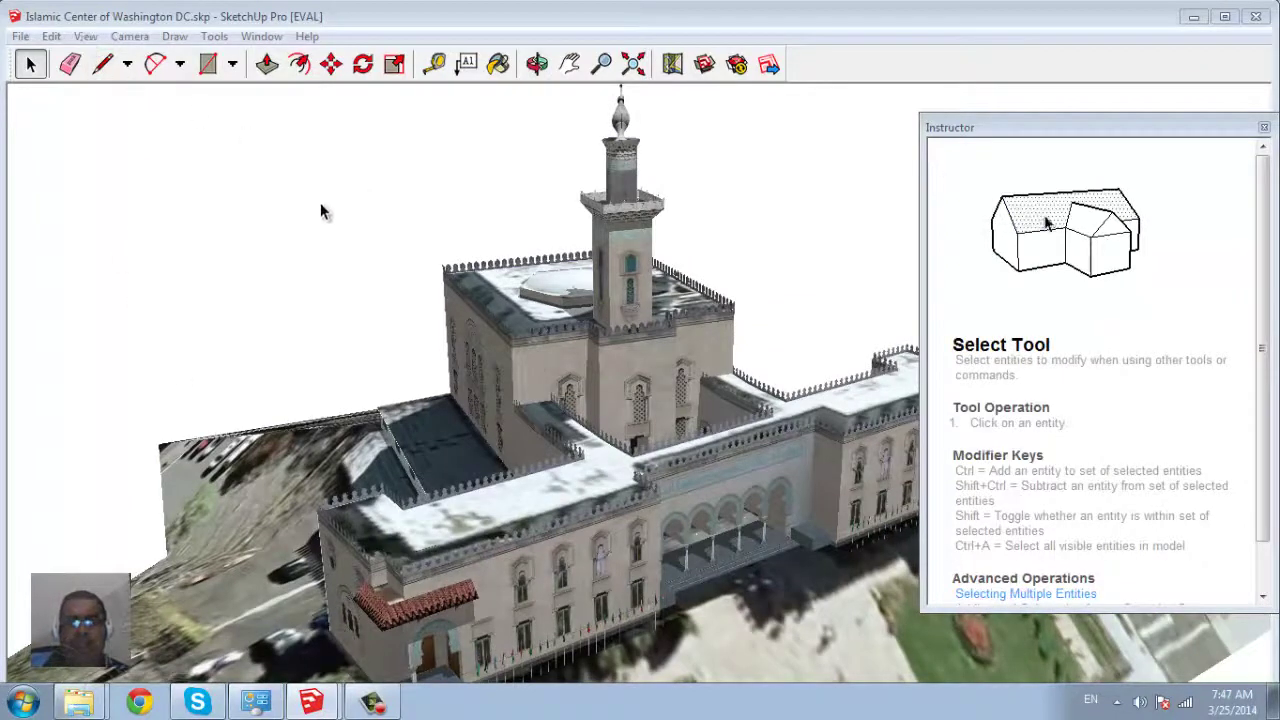
Use Camera > Orbit to swing the view toward a front angle of the mosque
left_click(89, 36)
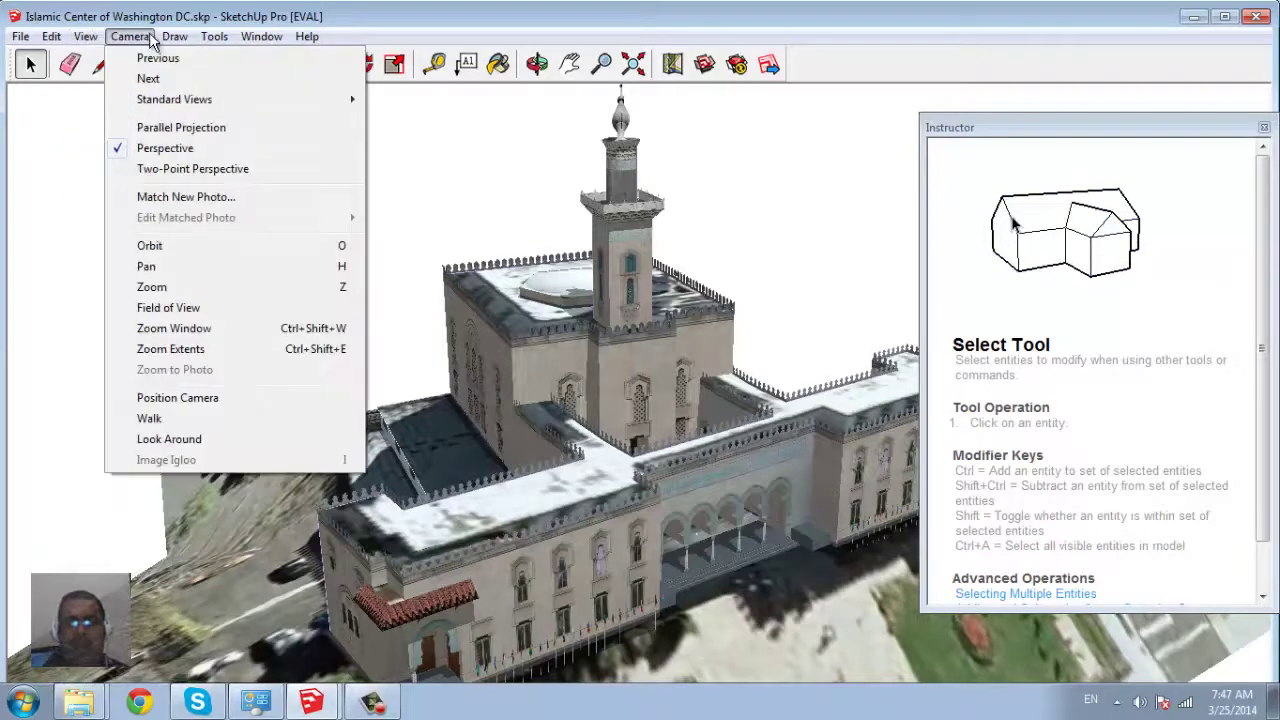
left_click(244, 246)
mouse_move(560, 445)
left_mouse_down()
mouse_move(565, 485)
mouse_move(1197, 441)
mouse_move(683, 512)
left_mouse_up()
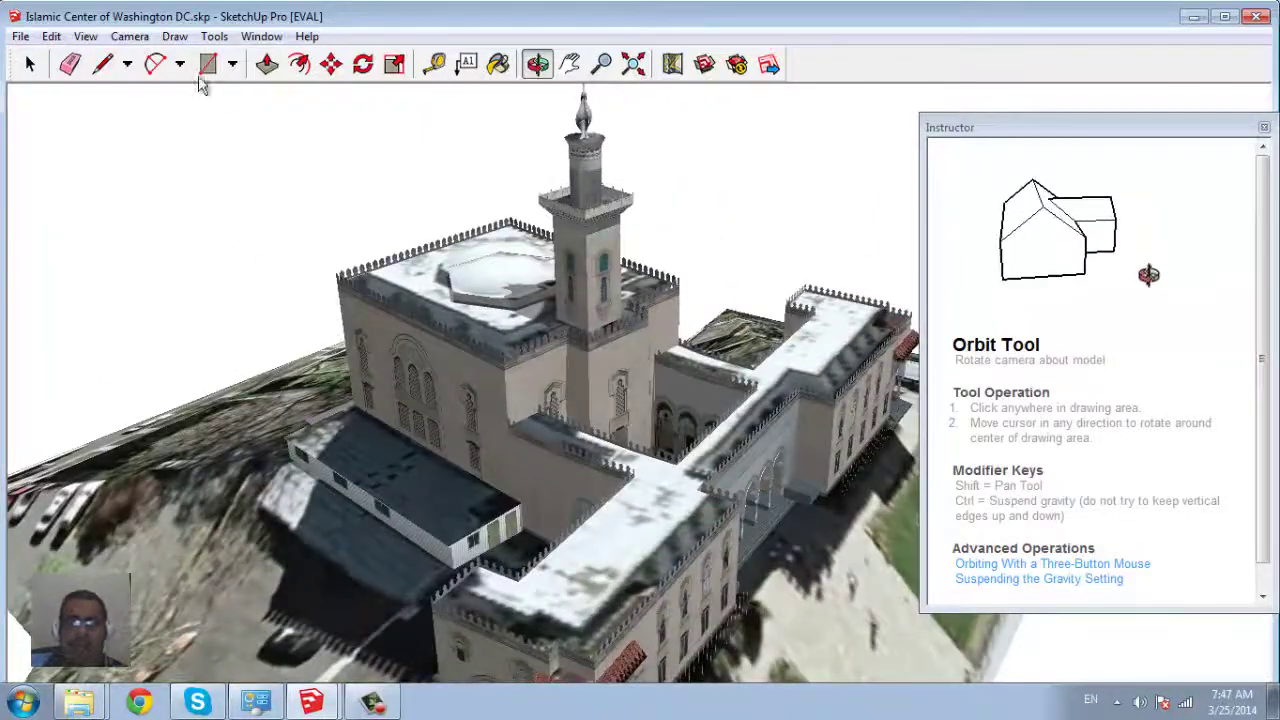
left_click(130, 36)
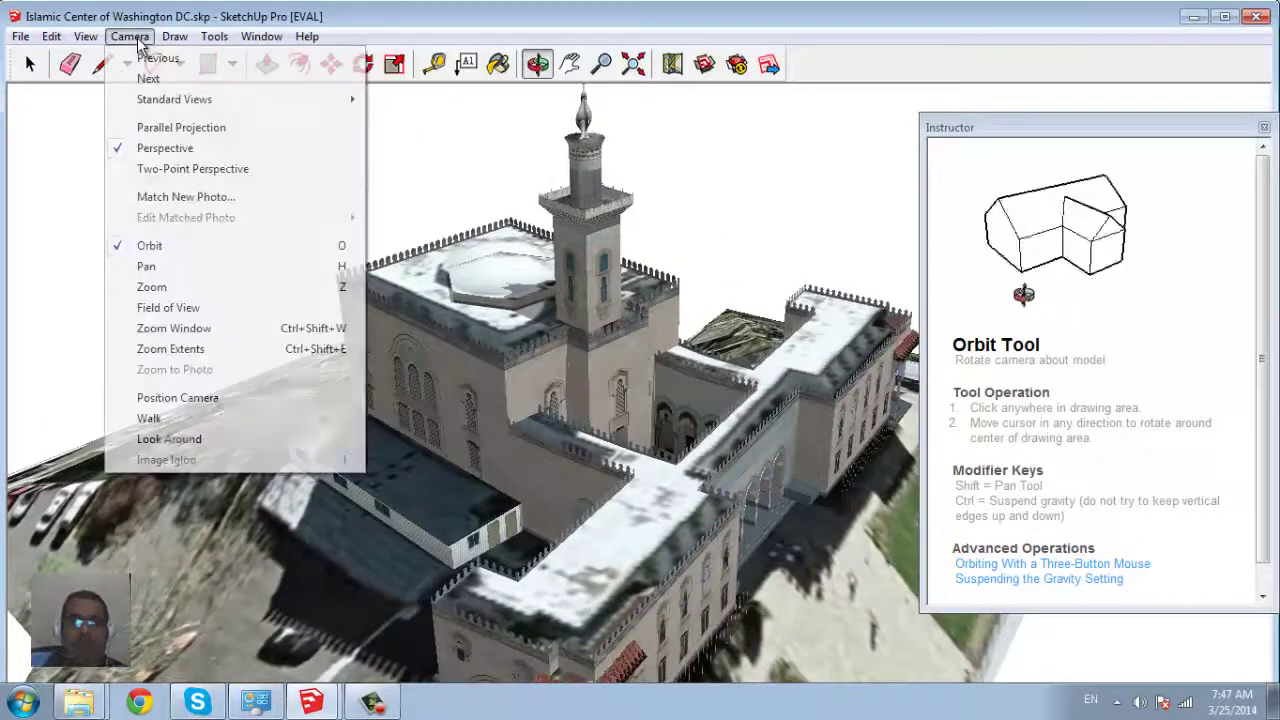
Pan across to reveal the wing and lawns, then back to the minaret
left_click(209, 266)
left_click_drag(640, 430, 105, 425)
middle_click_drag(105, 425, 530, 430)
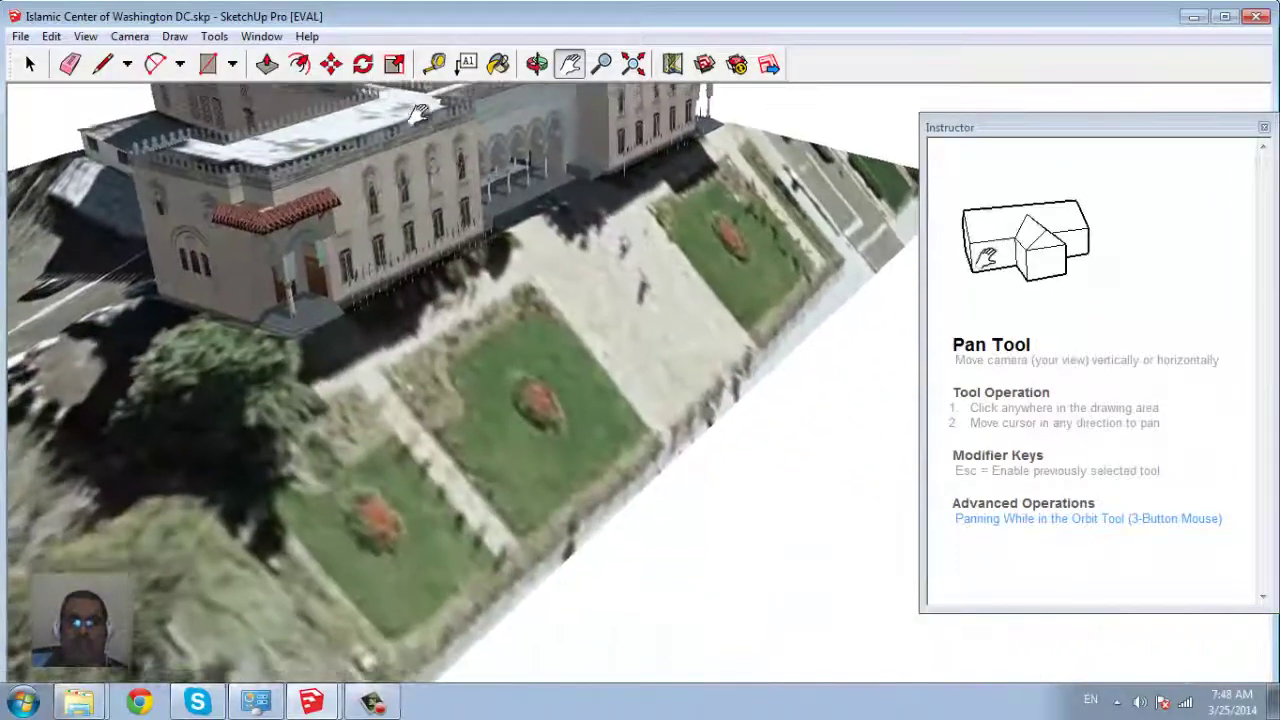
Zoom in on the tower wall and pan so the courtyard arches fill the centre
scroll(530, 430, "up", 2)
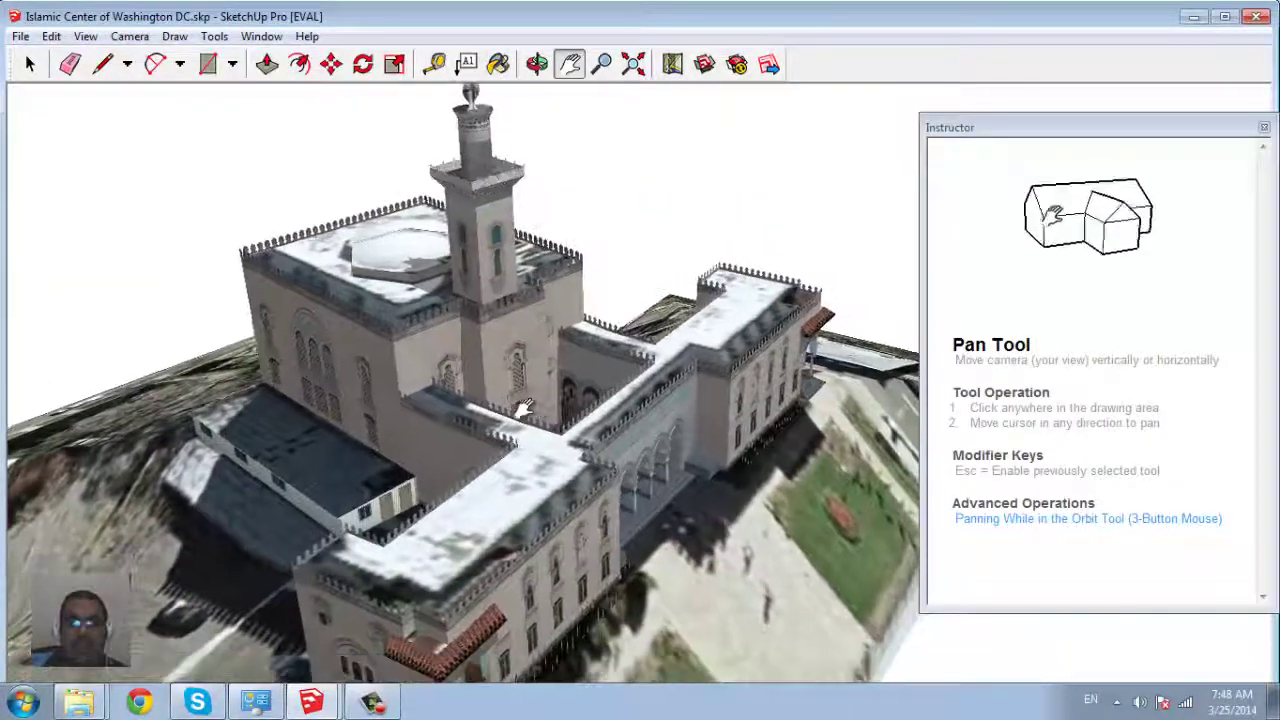
scroll(391, 357, "up", 3)
scroll(363, 346, "up", 3)
scroll(548, 413, "up", 3)
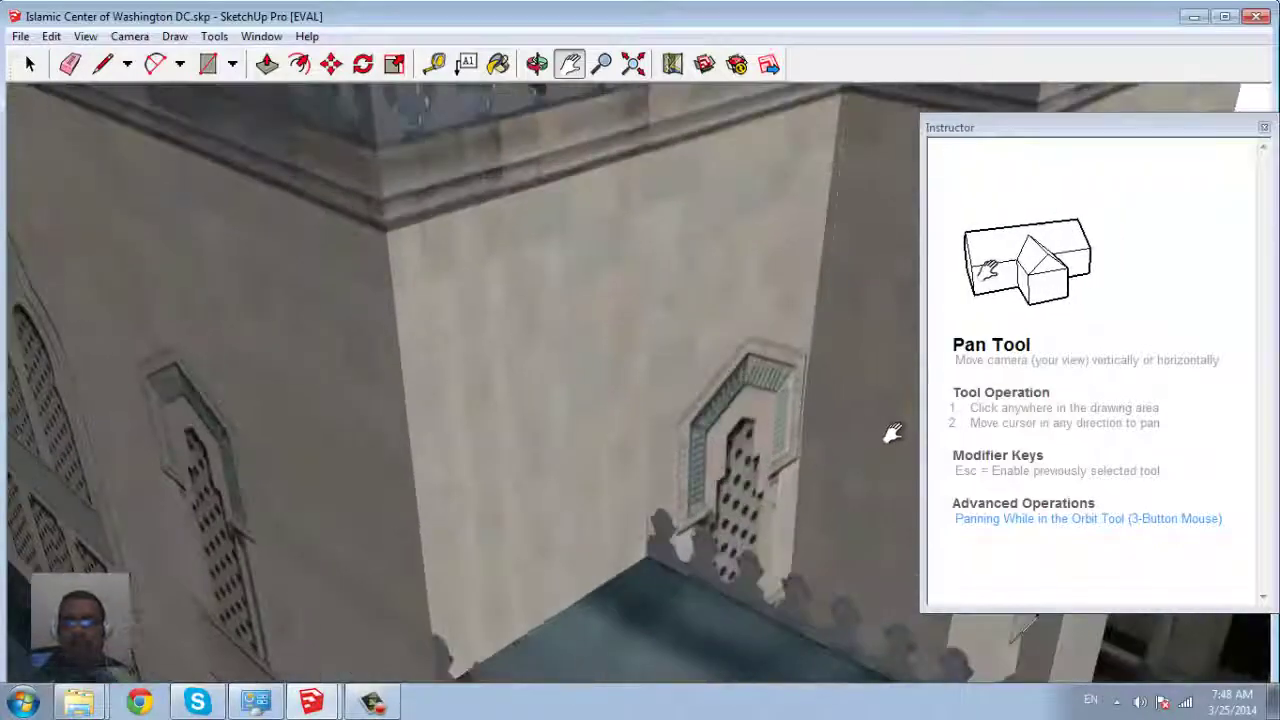
left_click_drag(889, 434, 314, 434)
mouse_move(450, 420)
left_mouse_down()
mouse_move(366, 363)
mouse_move(354, 300)
mouse_move(375, 298)
left_mouse_up()
scroll(478, 350, "down", 3)
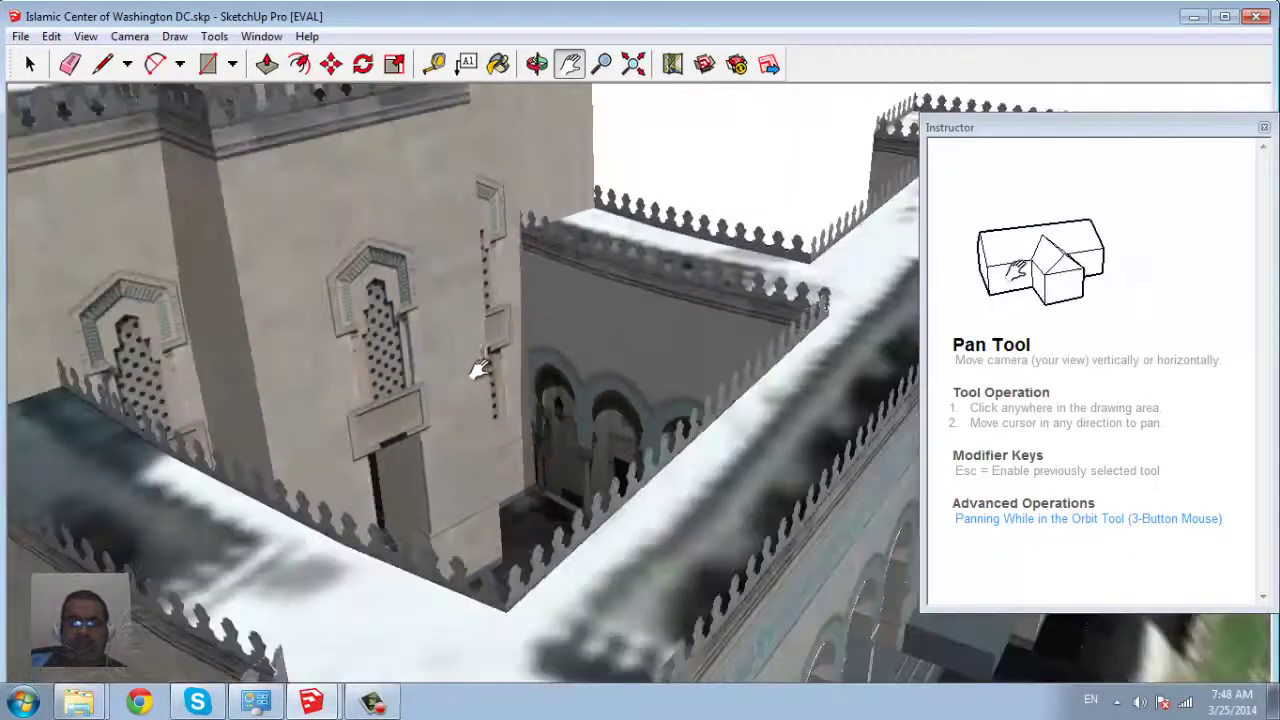
scroll(420, 363, "down", 3)
Zoom in with the Zoom tool so the courtyard wing buildings appear larger
left_click(131, 37)
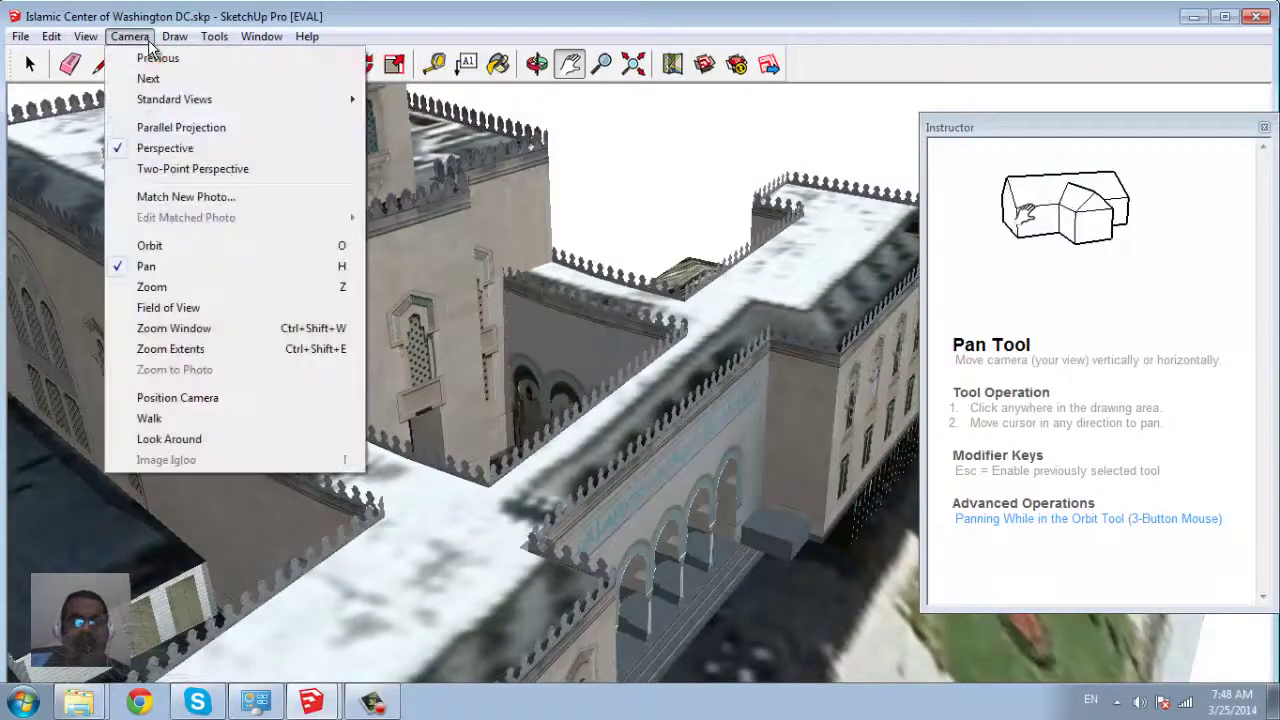
left_click(188, 290)
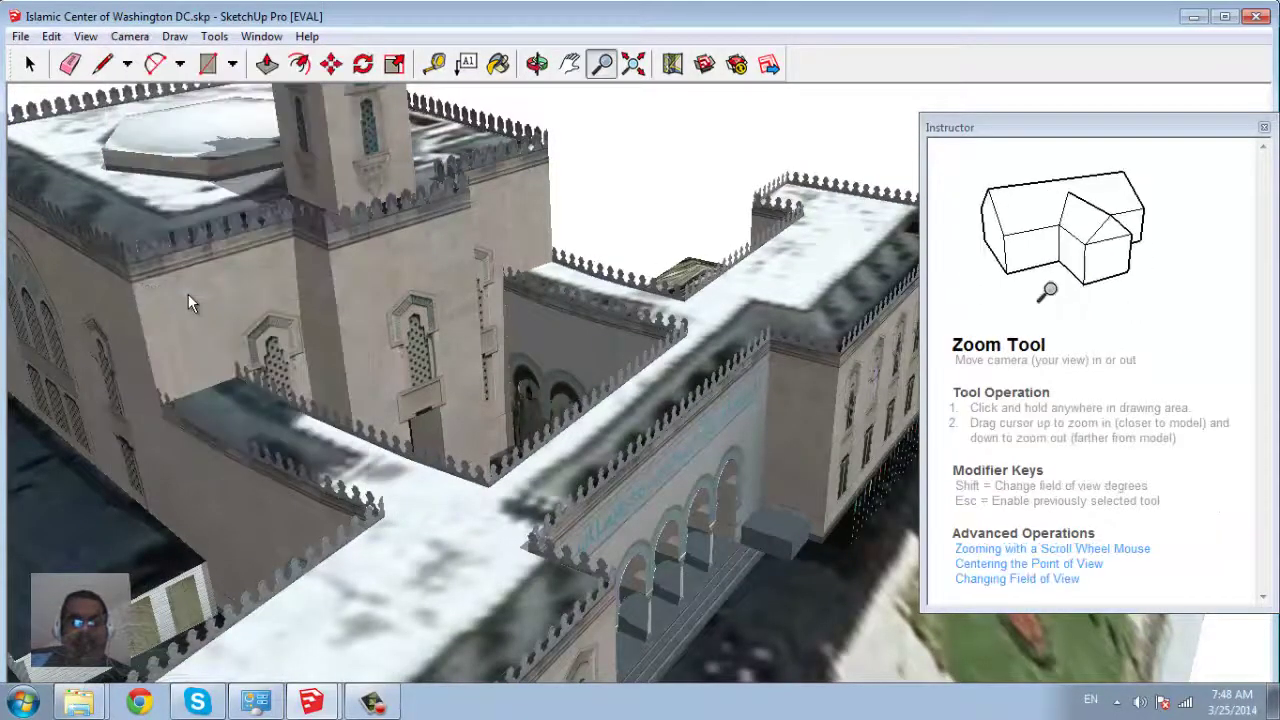
scroll(205, 288, "up", 2)
scroll(207, 287, "down", 3)
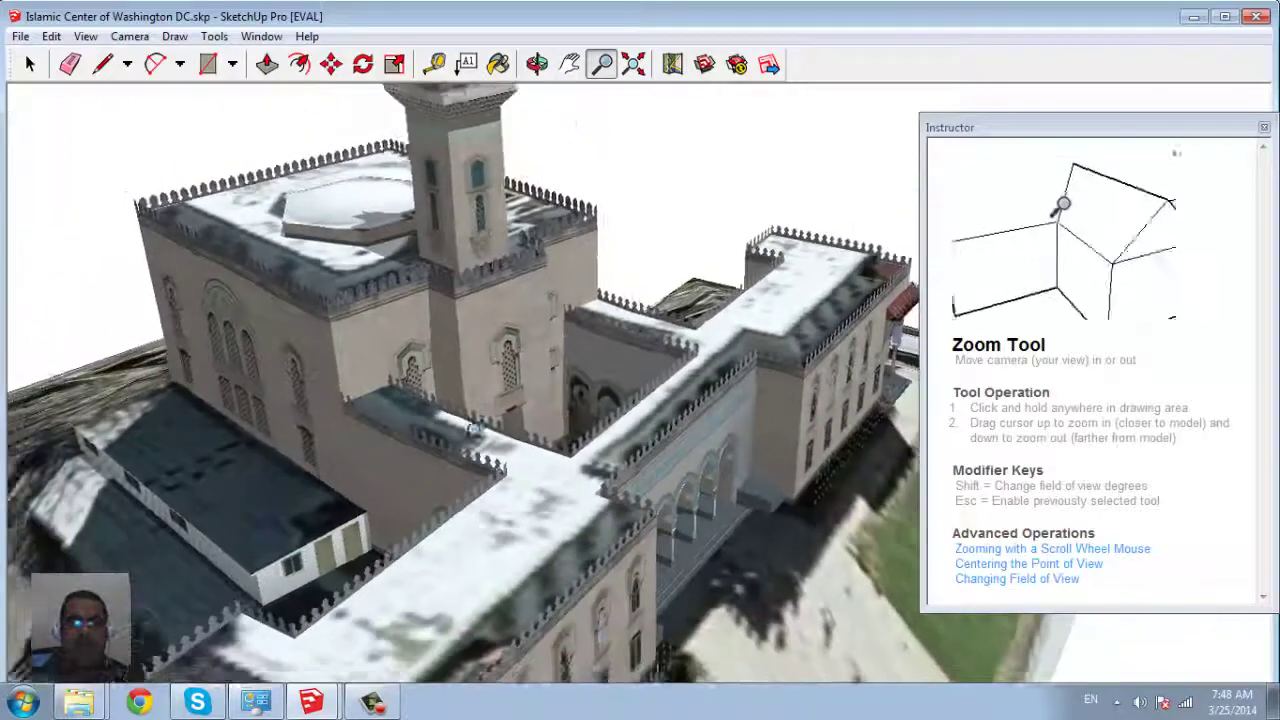
scroll(300, 330, "up", 4)
scroll(400, 380, "down", 2)
scroll(494, 427, "down", 2)
left_click_drag(494, 427, 238, 163)
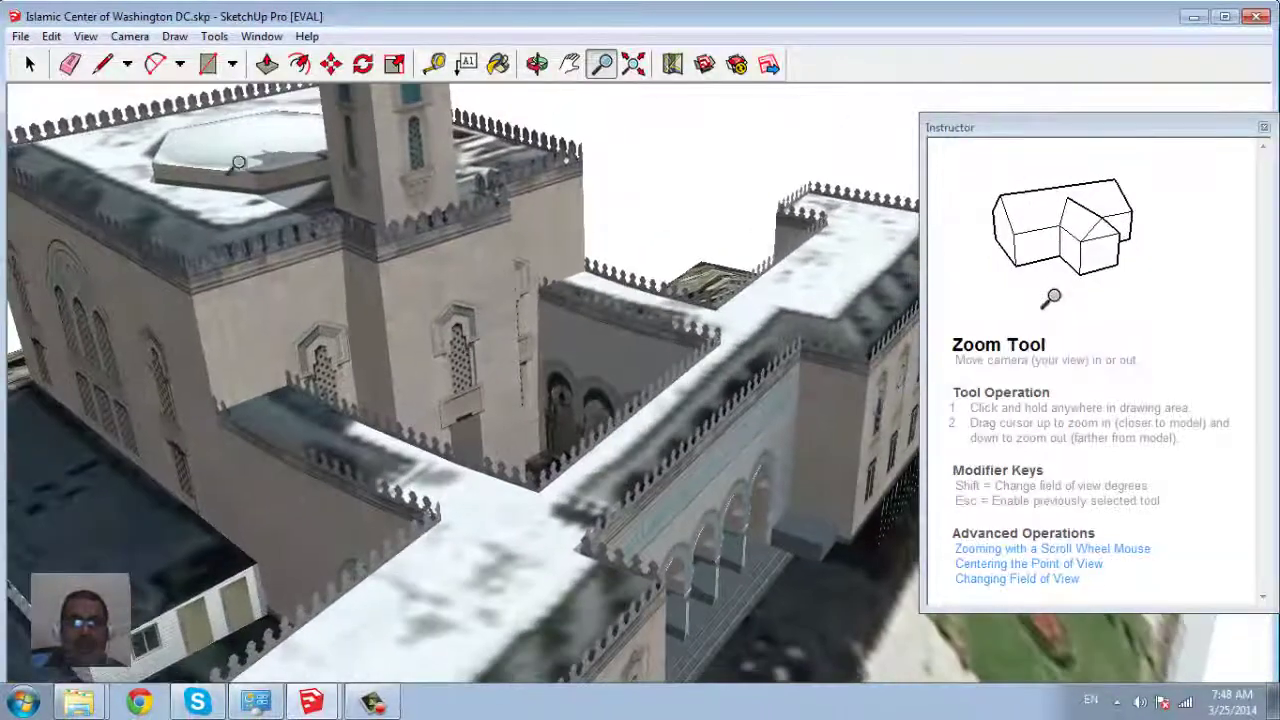
Adjust the camera's field of view on the mosque
left_click(135, 36)
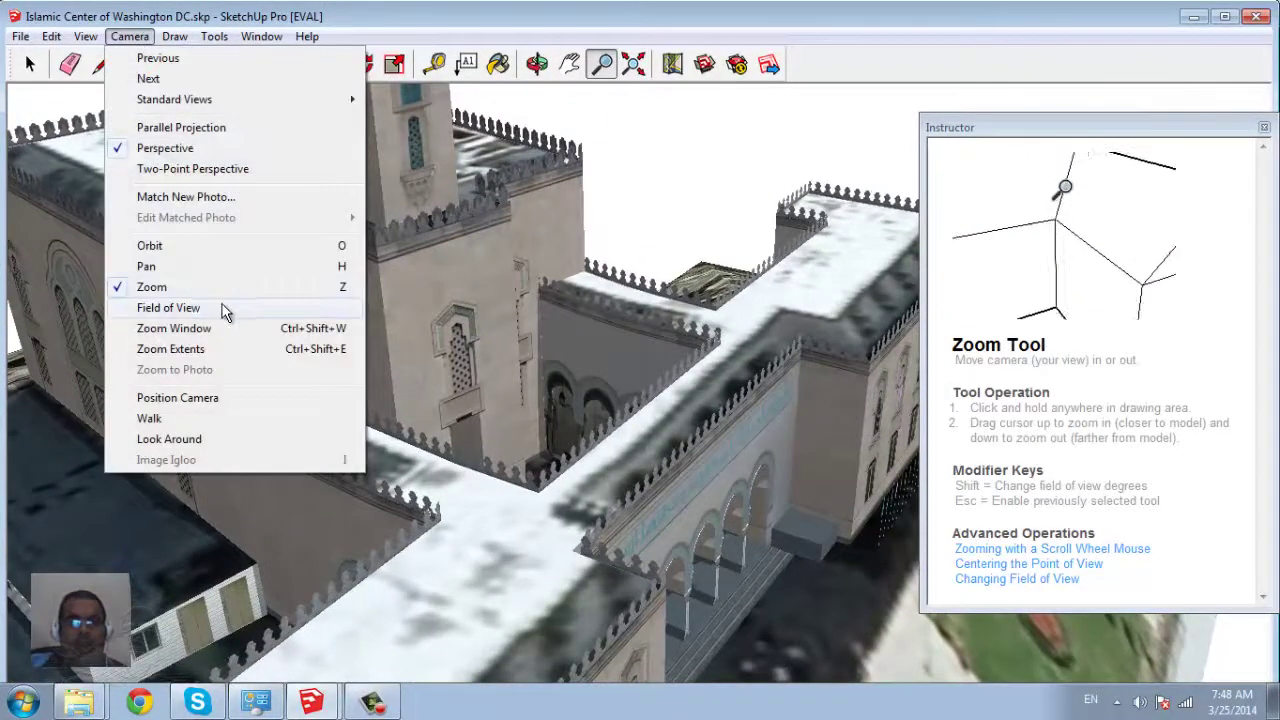
left_click(222, 311)
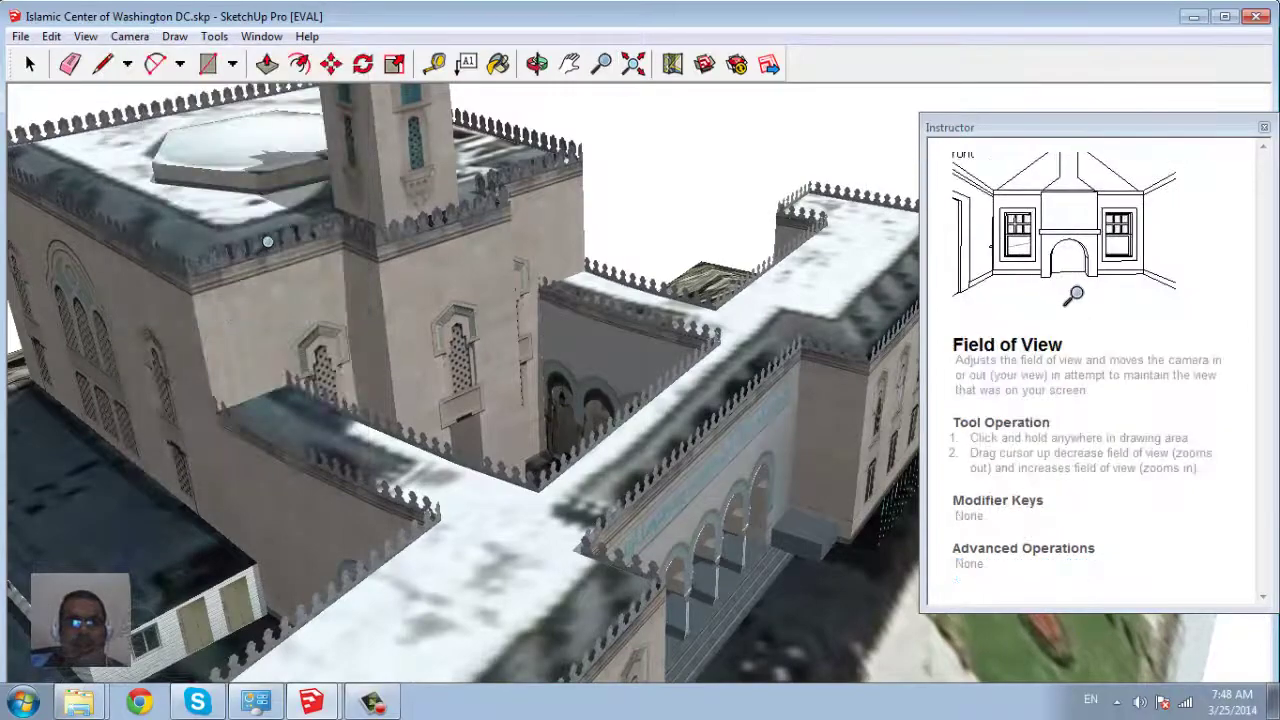
mouse_move(256, 240)
left_mouse_down()
mouse_move(558, 508)
mouse_move(558, 380)
mouse_move(226, 219)
mouse_move(599, 559)
mouse_move(218, 158)
left_mouse_up()
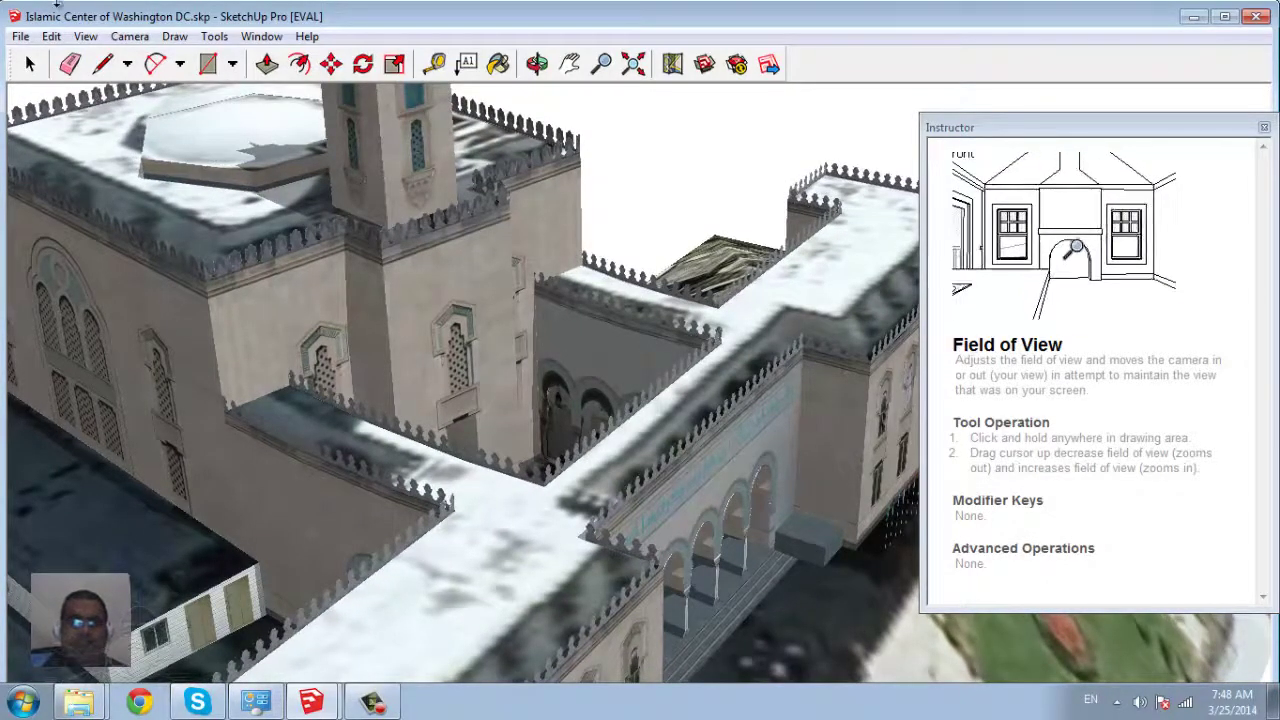
Zoom Window into the mosque's left wall, then return to the previous aerial view
left_click(130, 36)
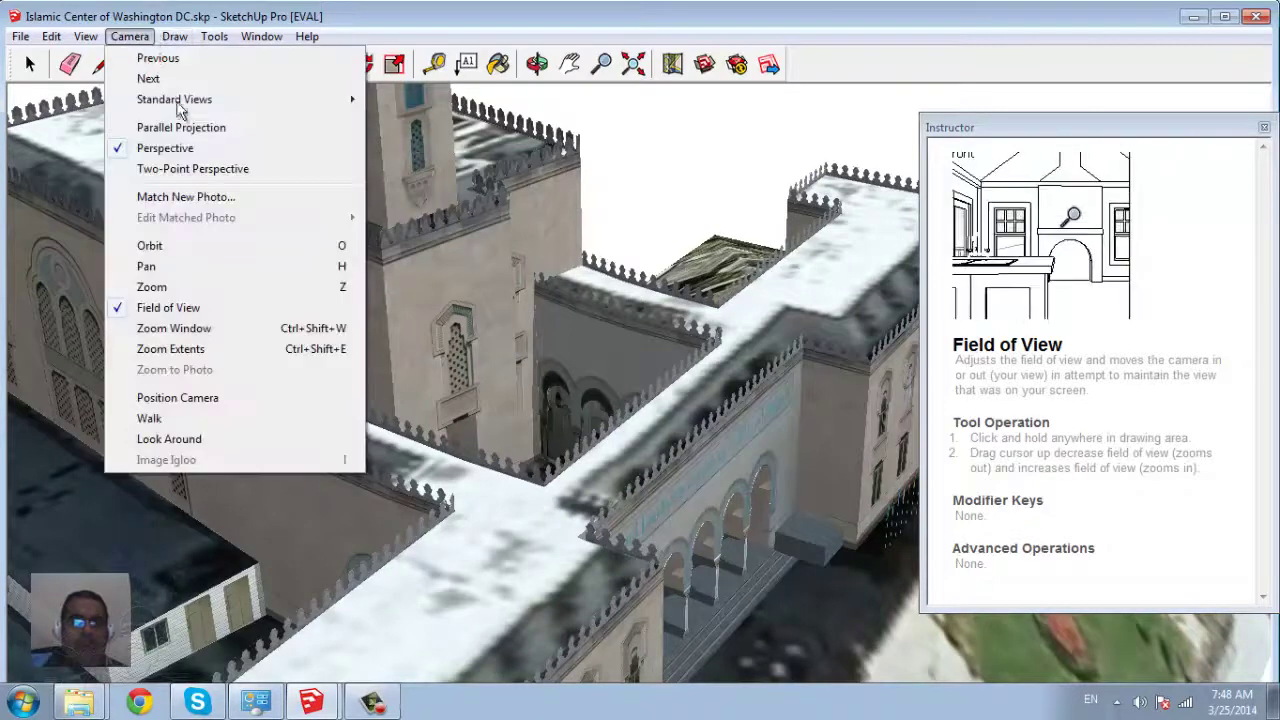
left_click(222, 329)
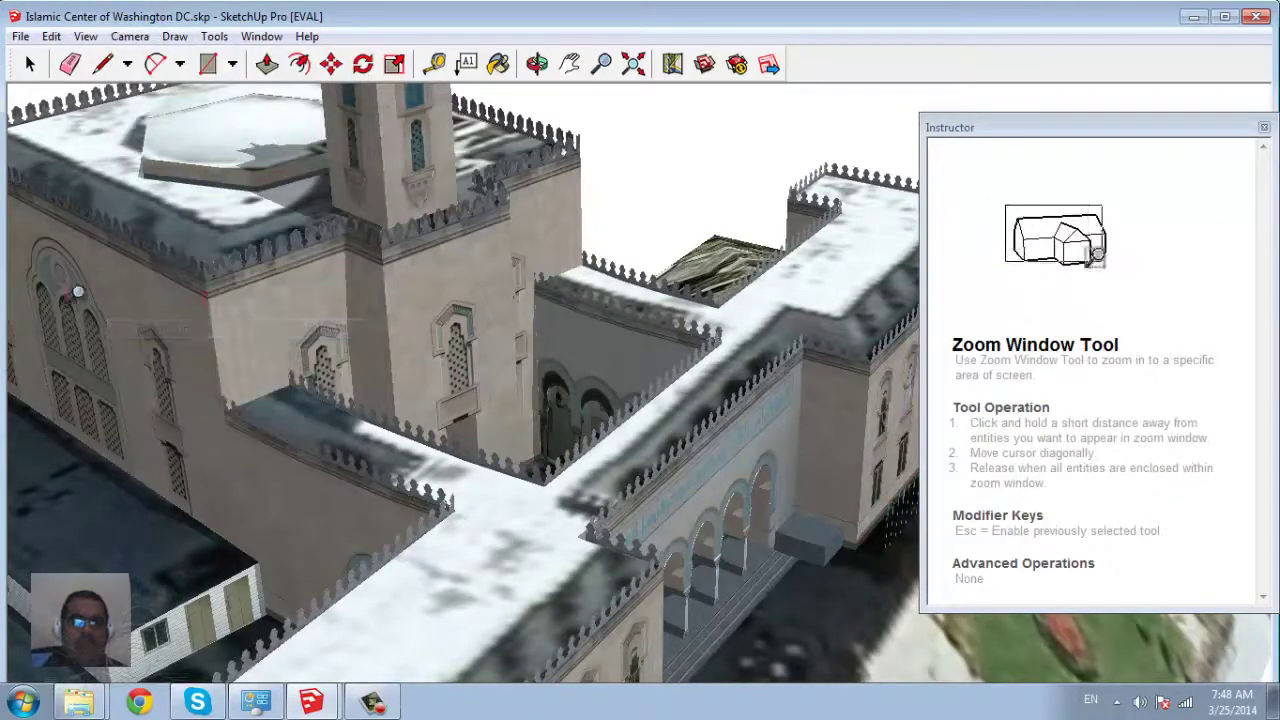
left_click_drag(38, 279, 304, 528)
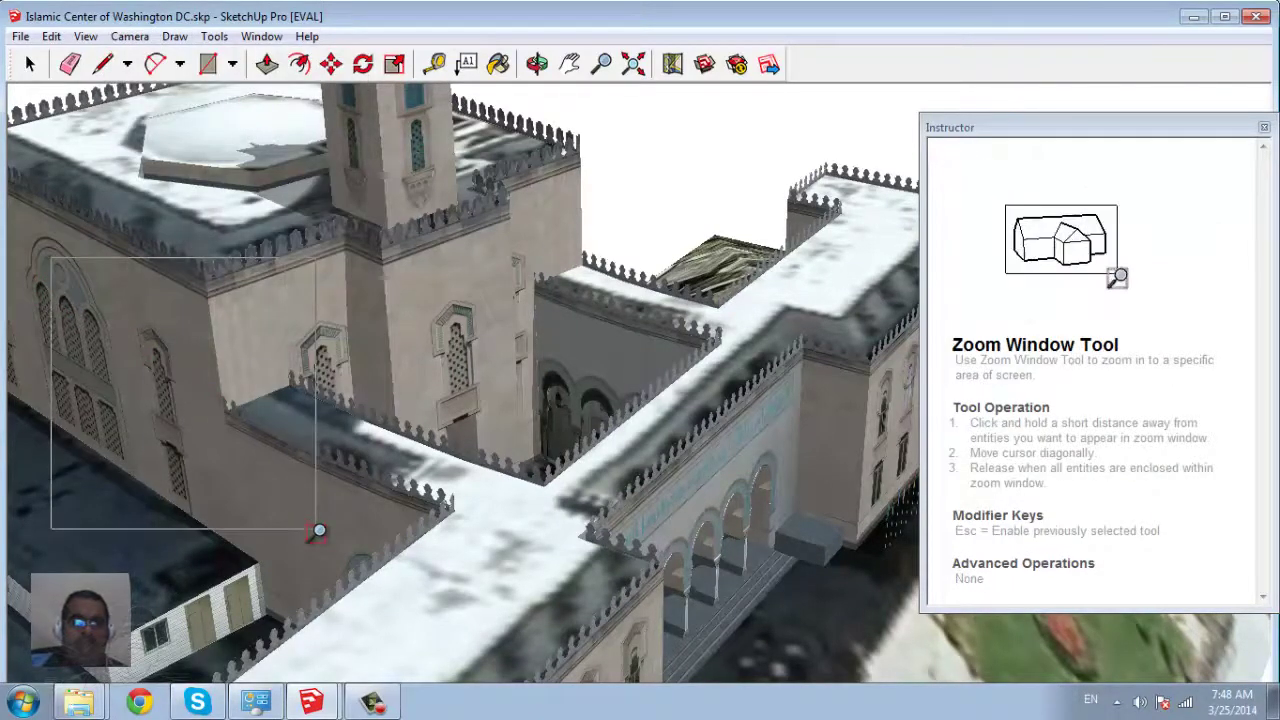
key("F8")
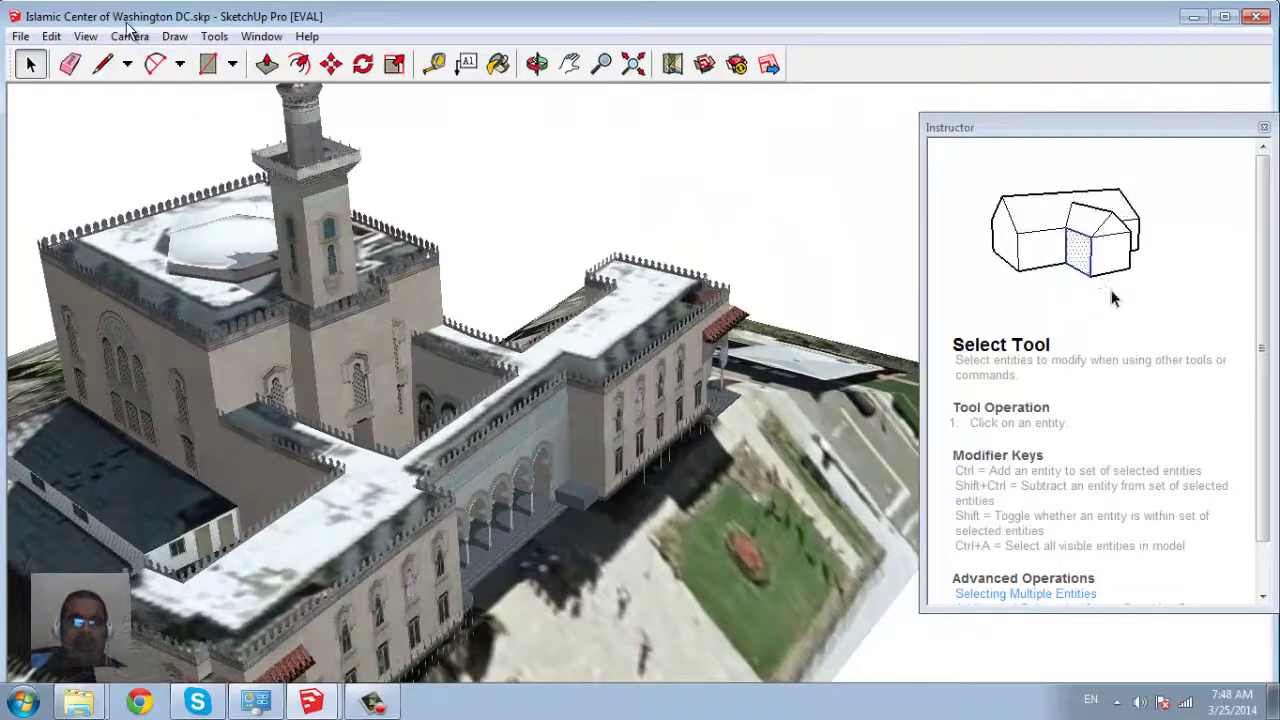
Zoom Extents to fit the whole site, then zoom in on the minaret wall
left_click(130, 36)
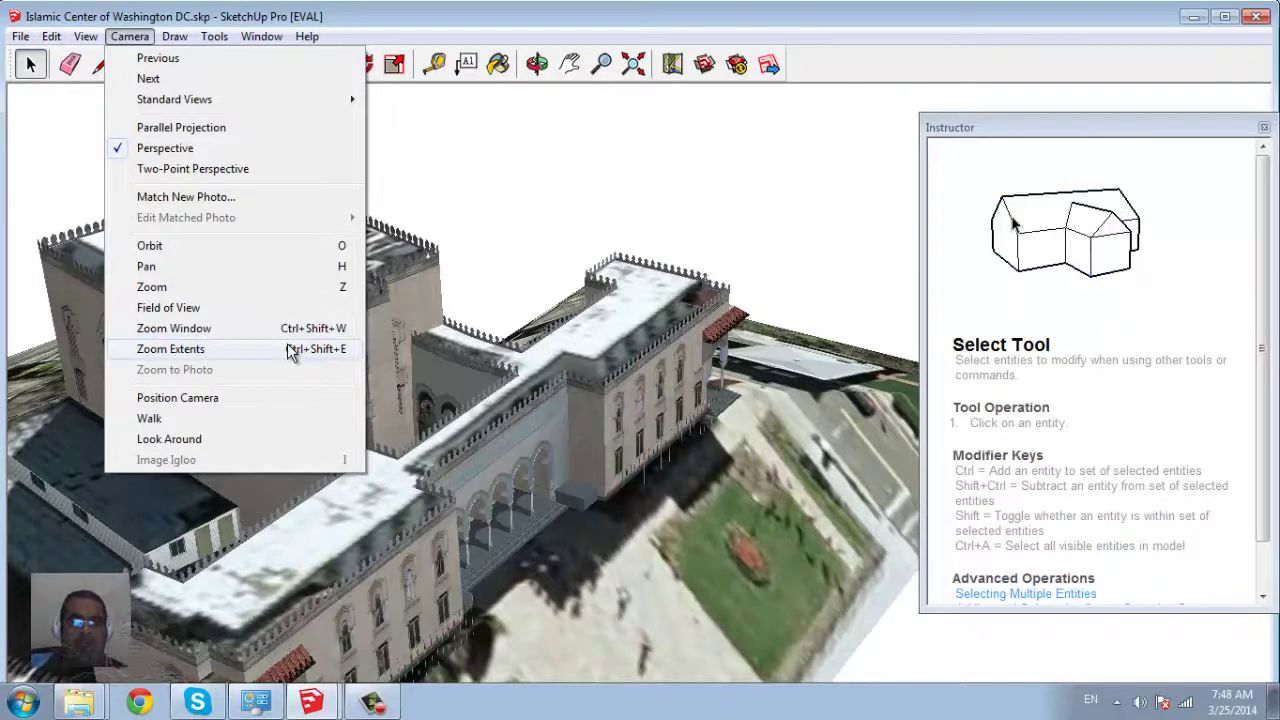
left_click(290, 349)
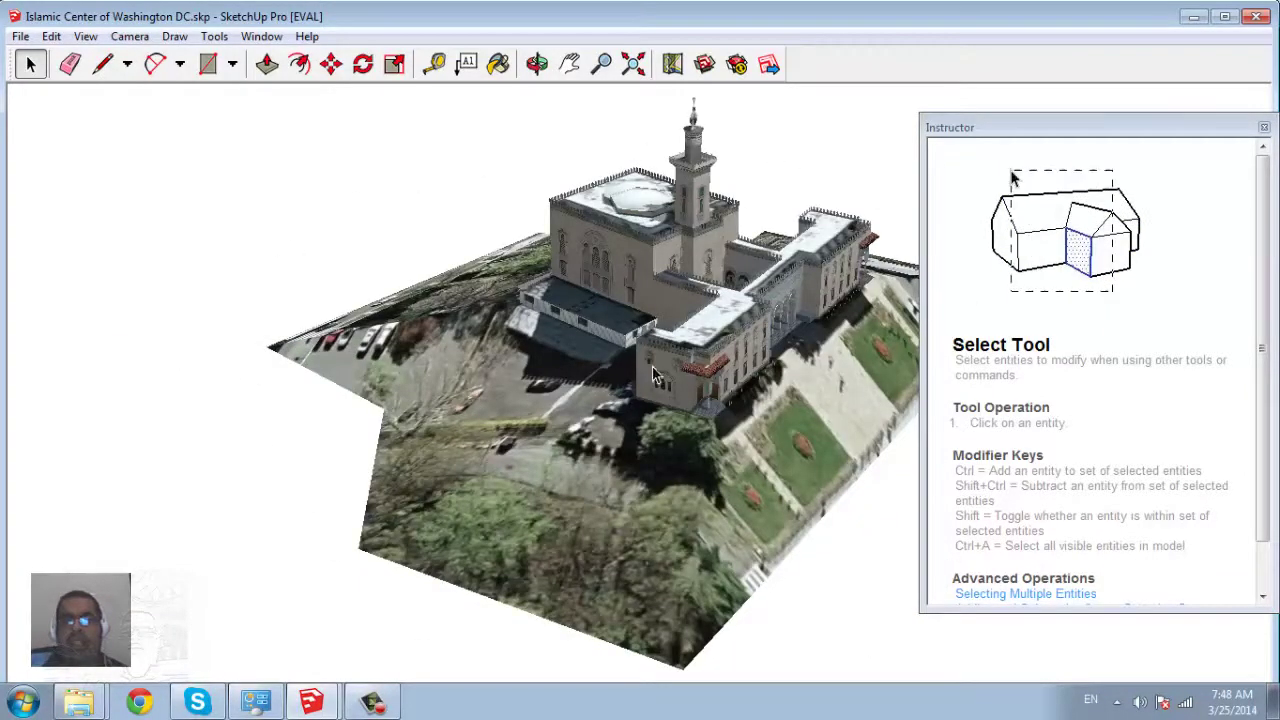
scroll(656, 376, "up", 3)
scroll(480, 350, "up", 3)
scroll(296, 323, "up", 3)
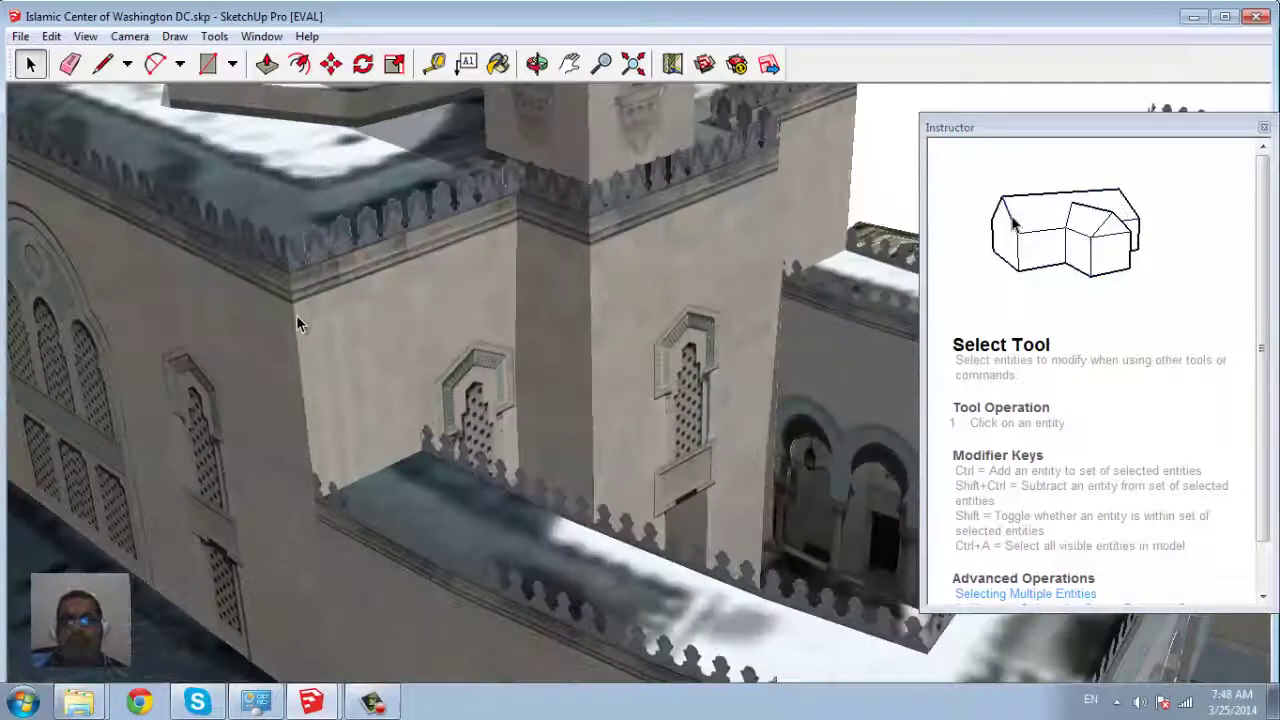
left_click(130, 36)
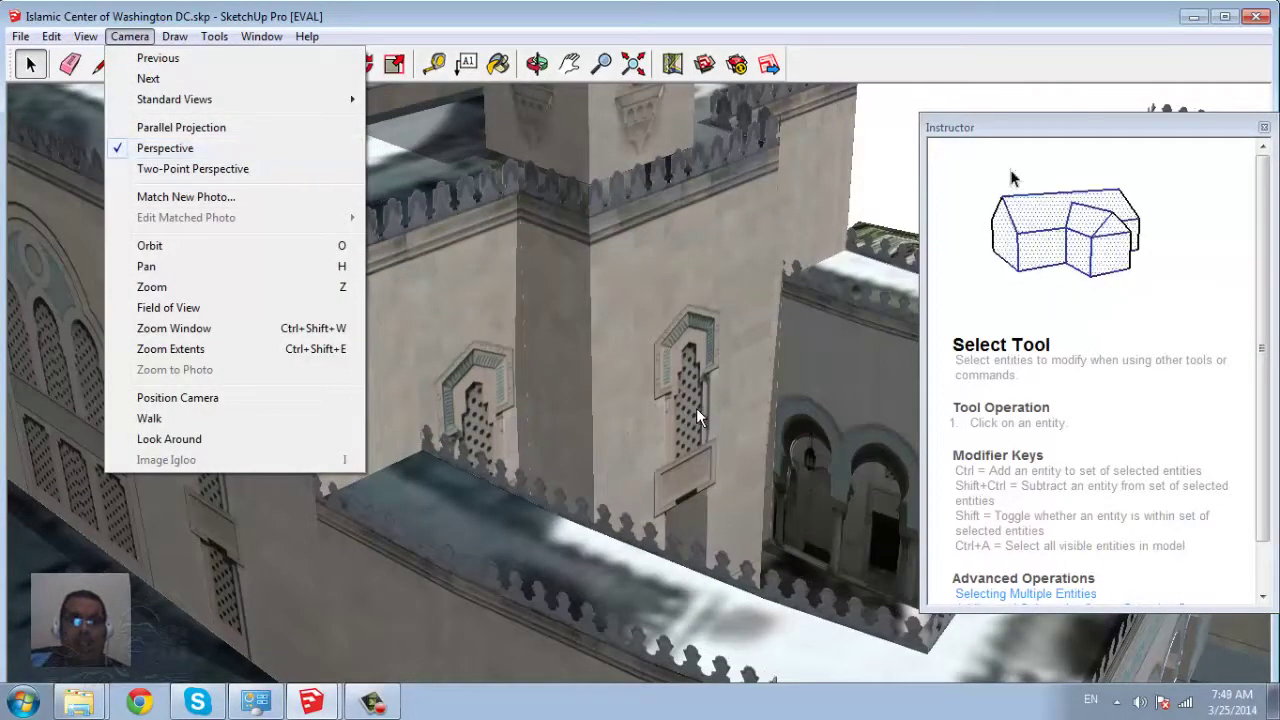
mouse_move(175, 99)
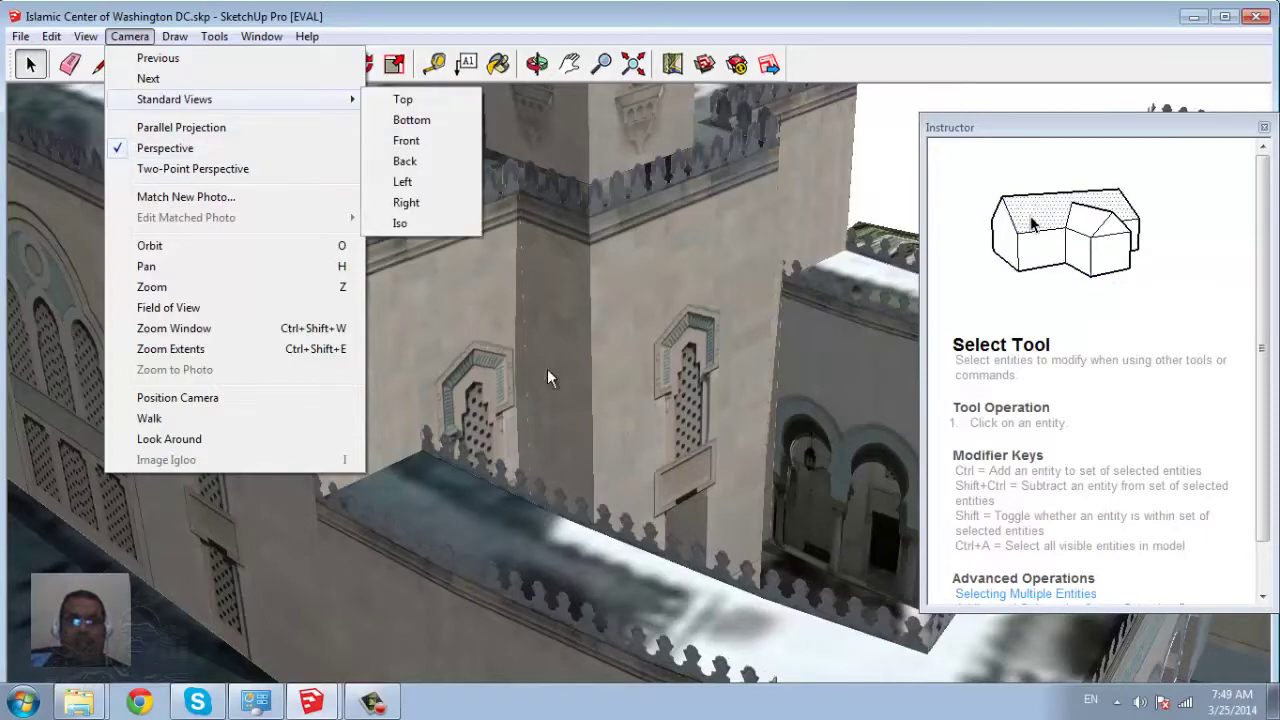
Show the site from the Top standard view, then from the Front view
left_click(404, 101)
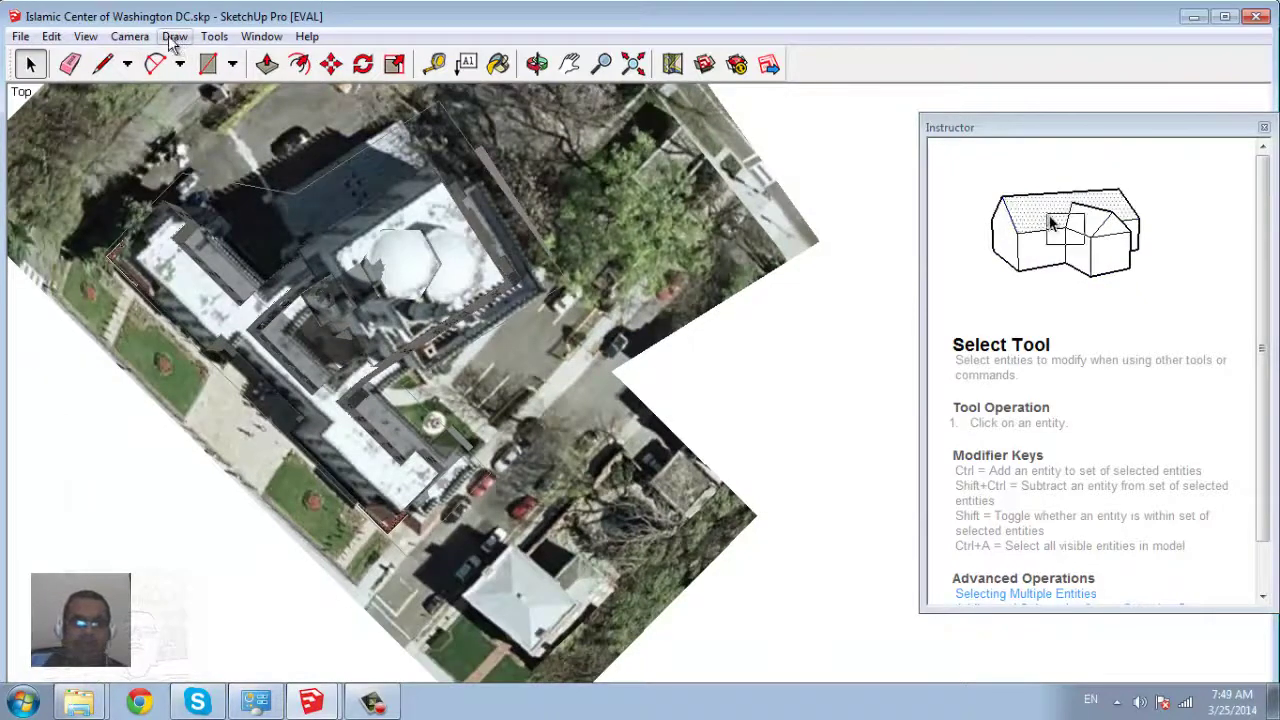
left_click(130, 36)
mouse_move(174, 99)
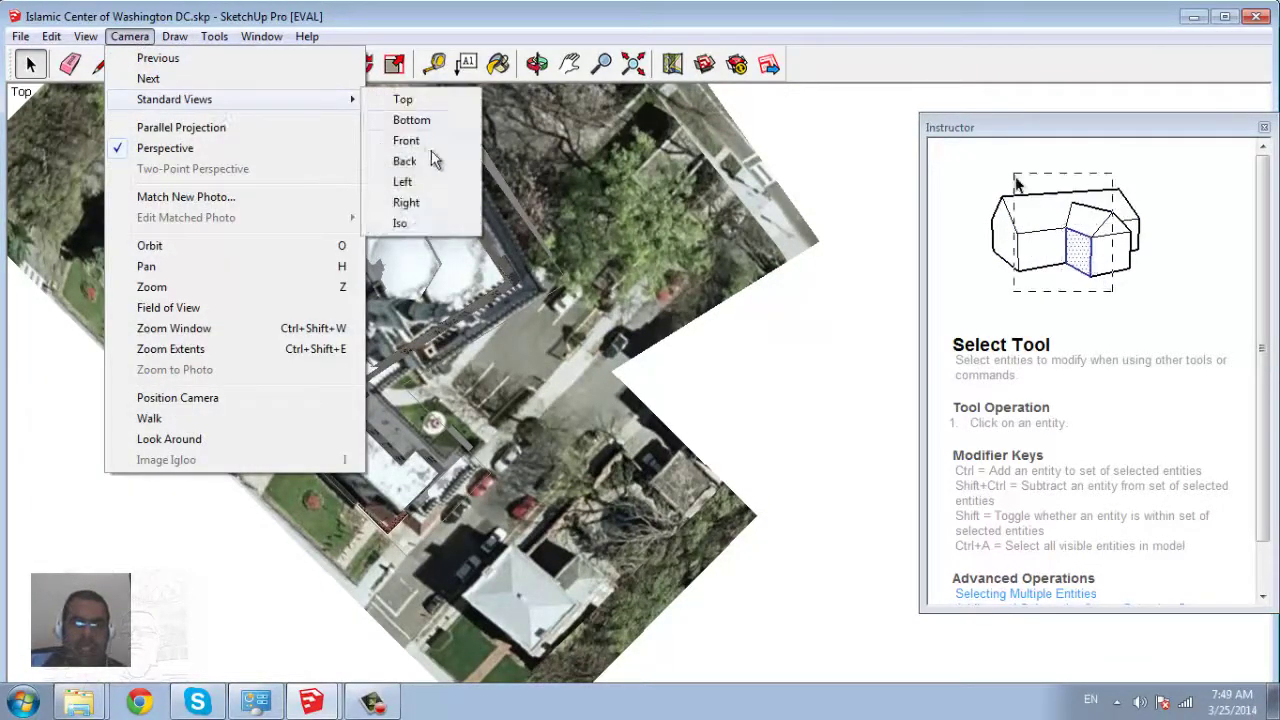
left_click(437, 149)
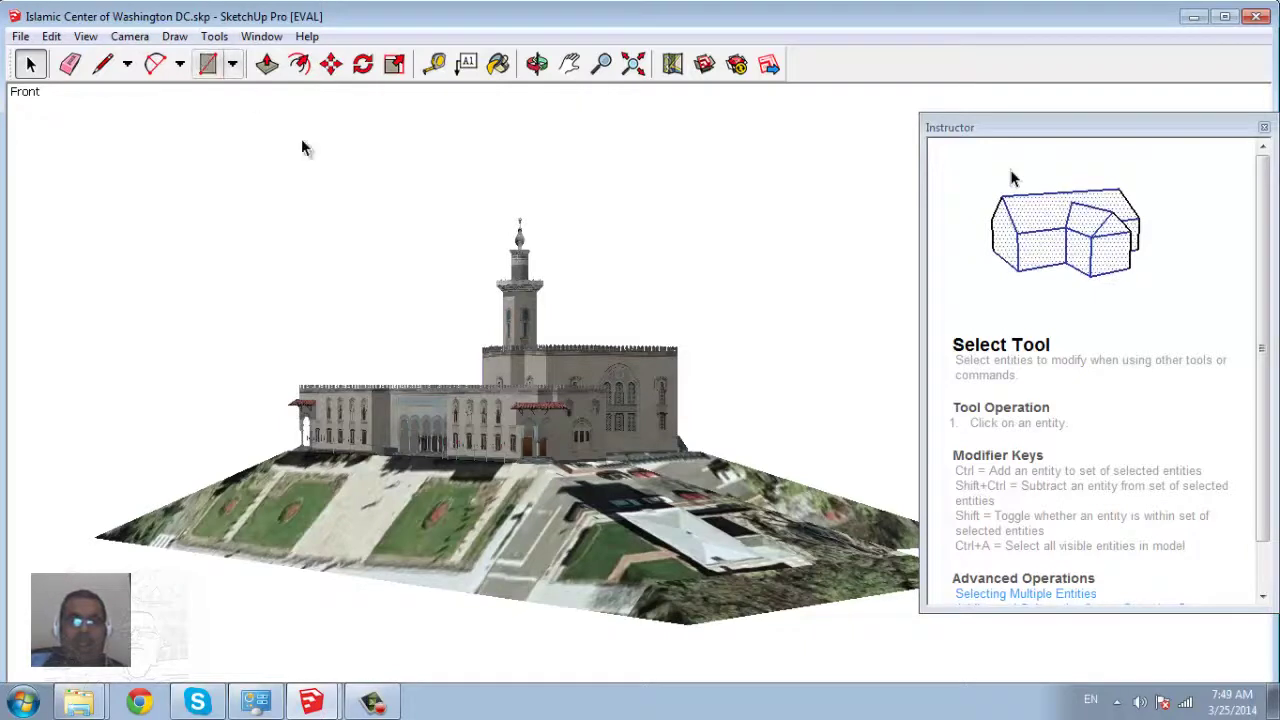
left_click(175, 36)
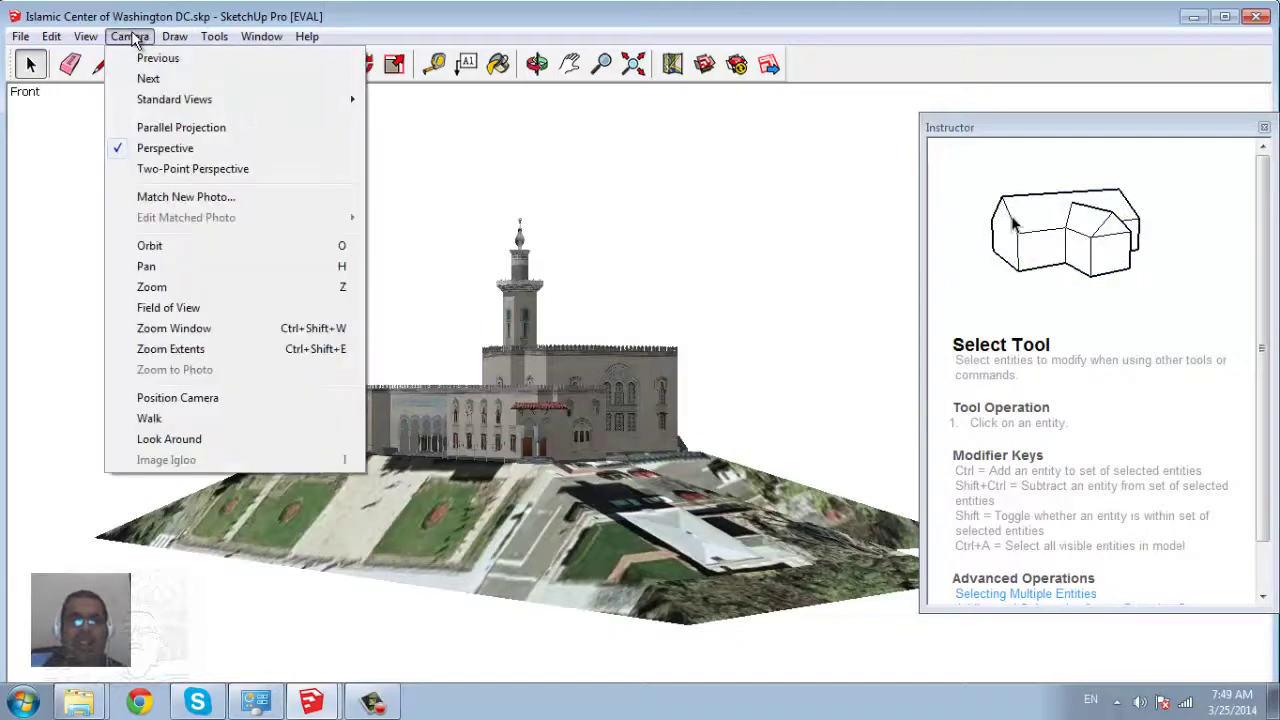
left_click(200, 134)
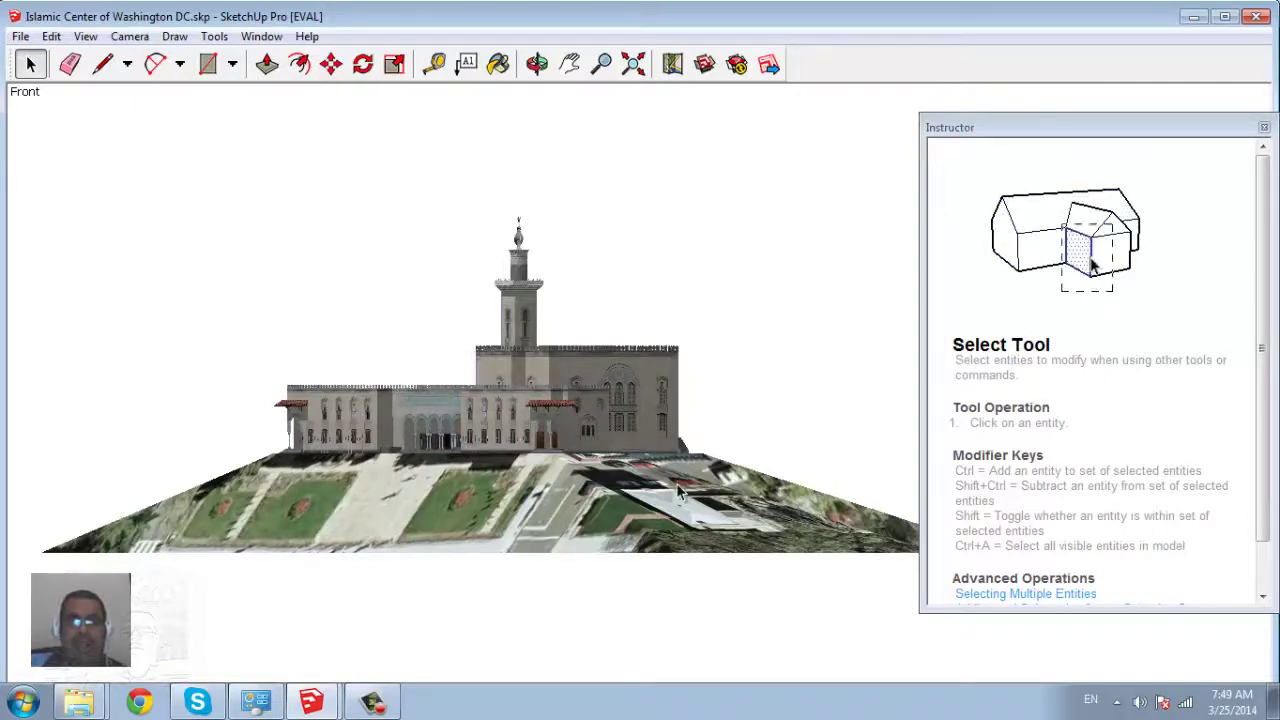
left_click(131, 38)
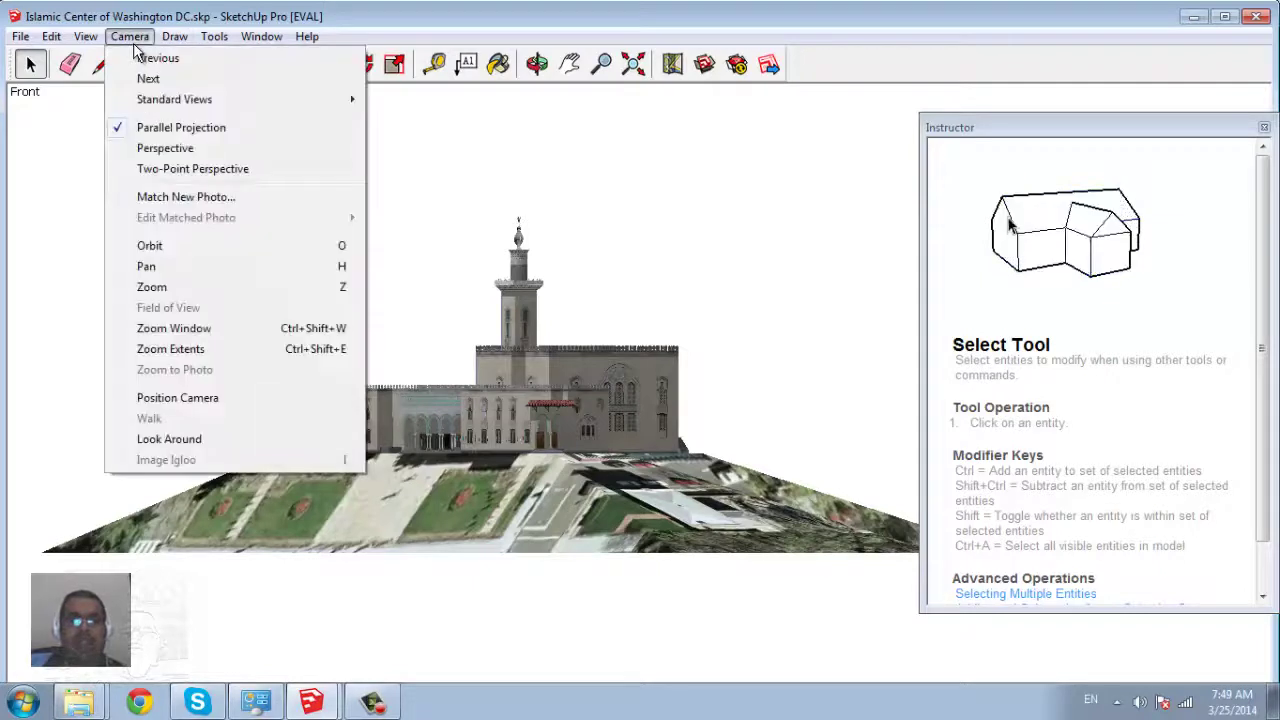
left_click(186, 150)
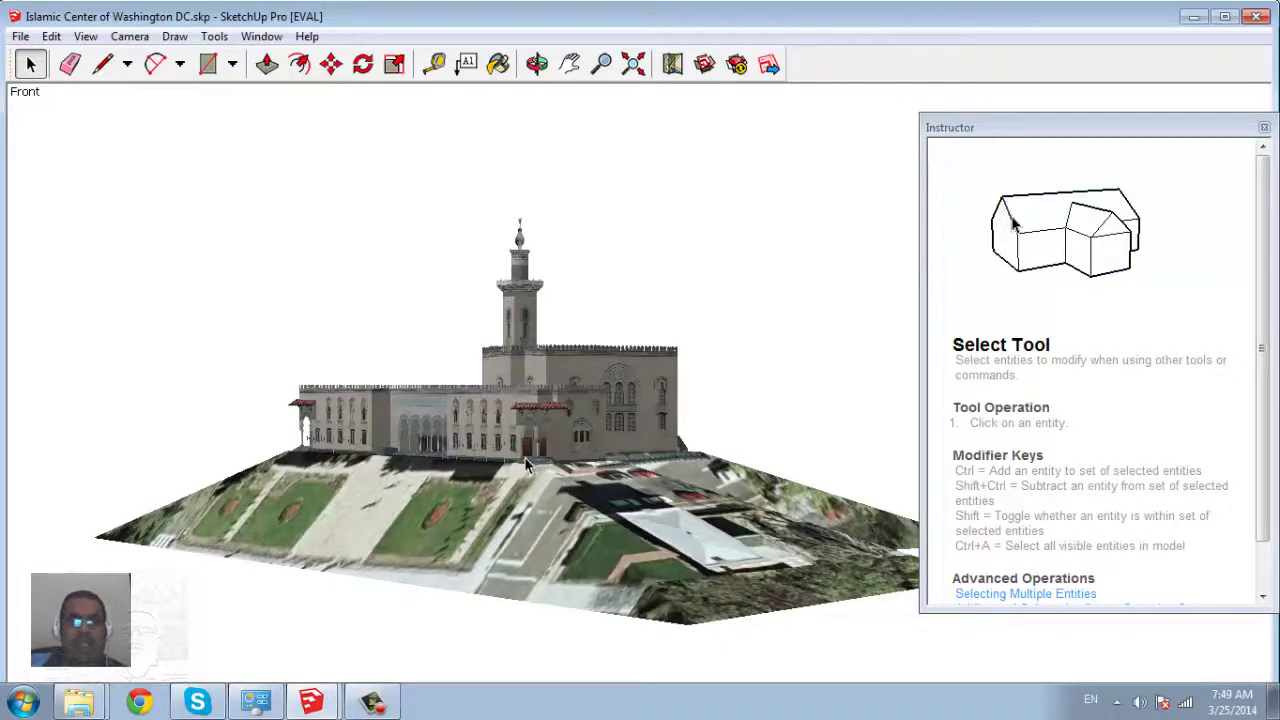
left_click(130, 36)
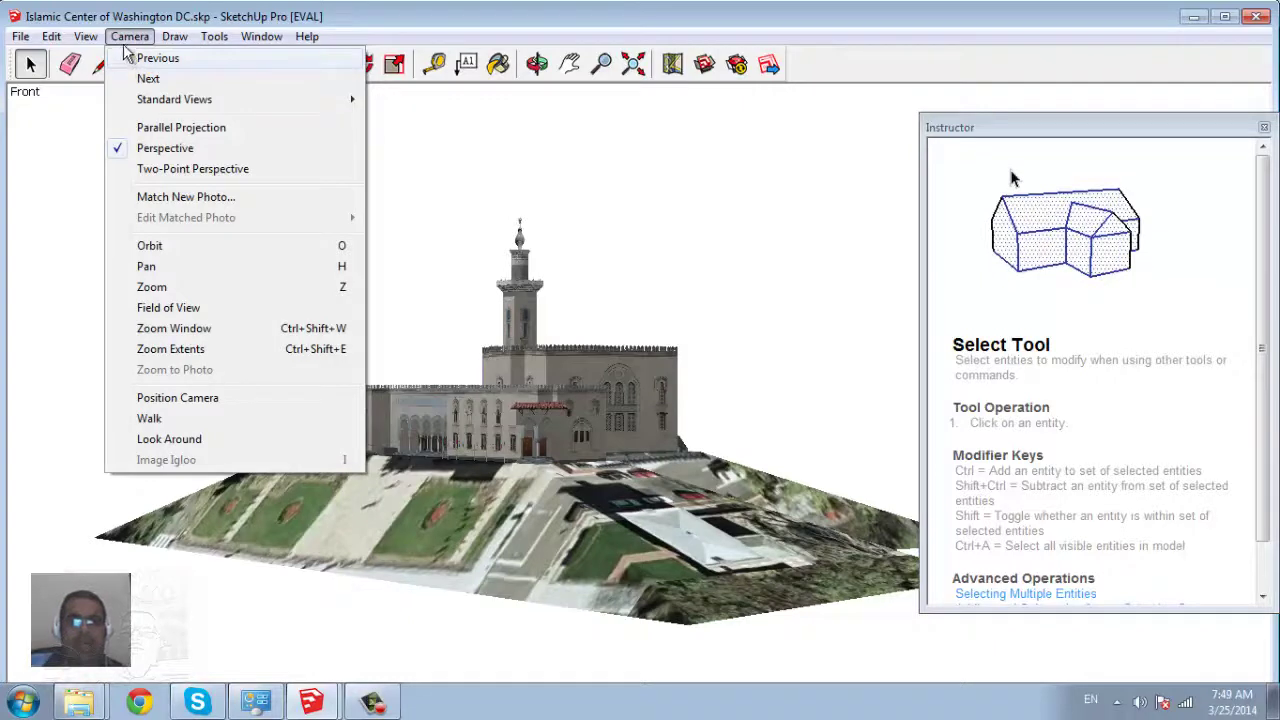
Show the mosque in the Iso standard view and activate Position Camera
left_click(261, 36)
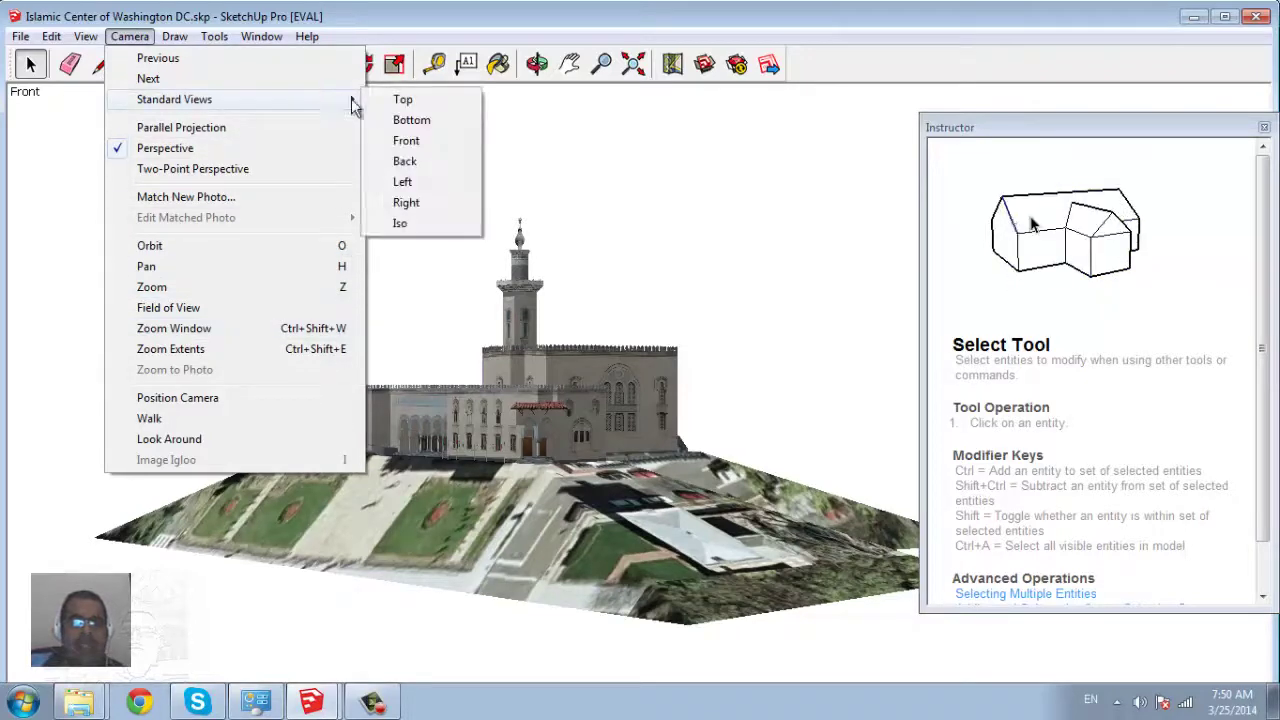
left_click(420, 226)
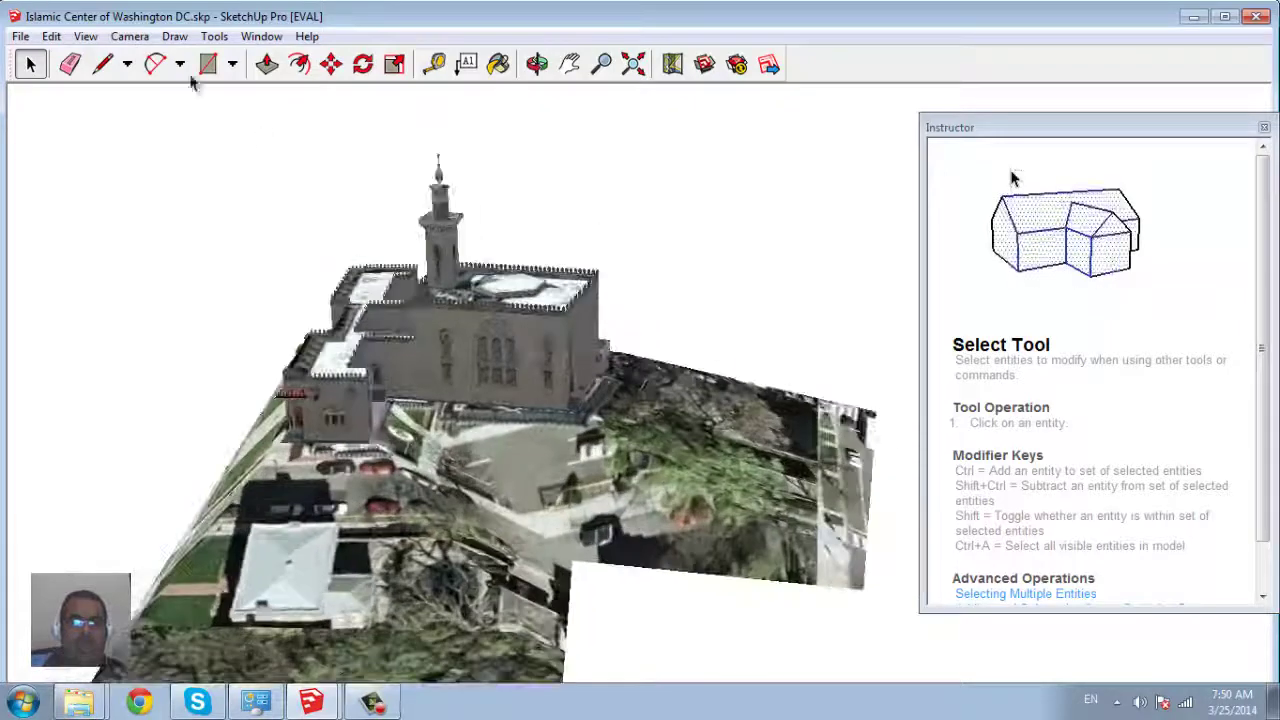
left_click(136, 38)
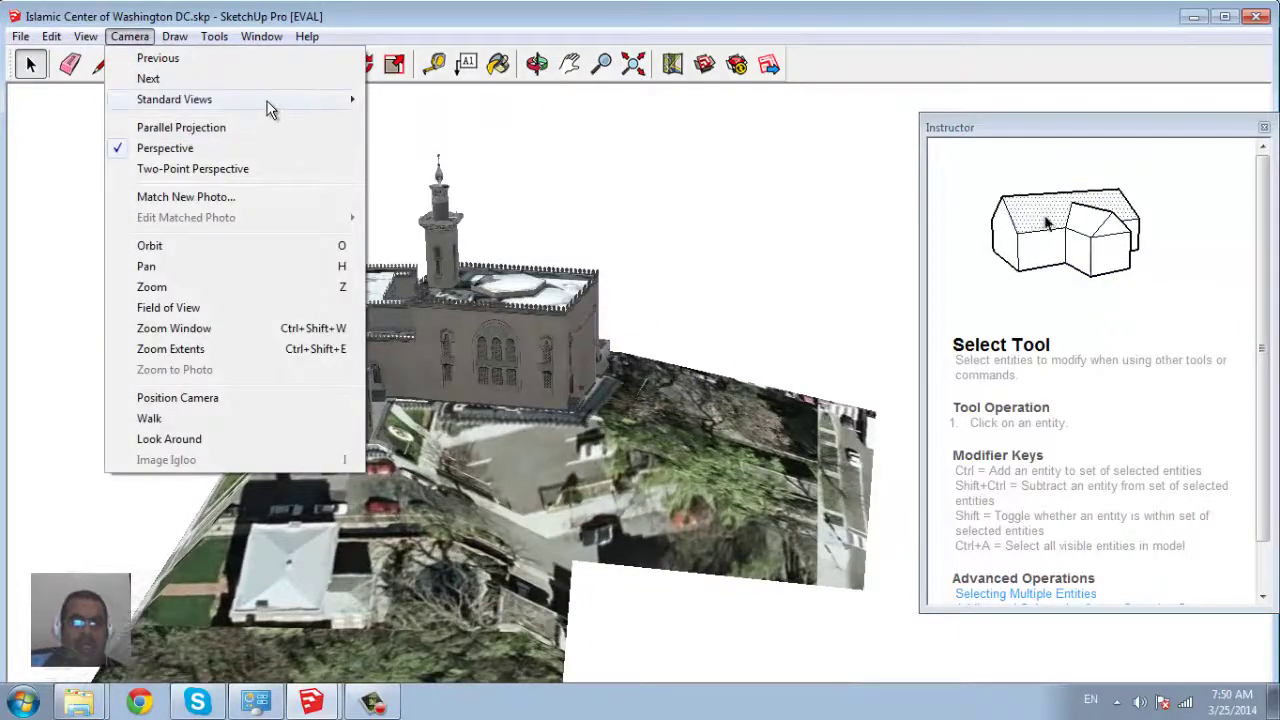
mouse_move(174, 99)
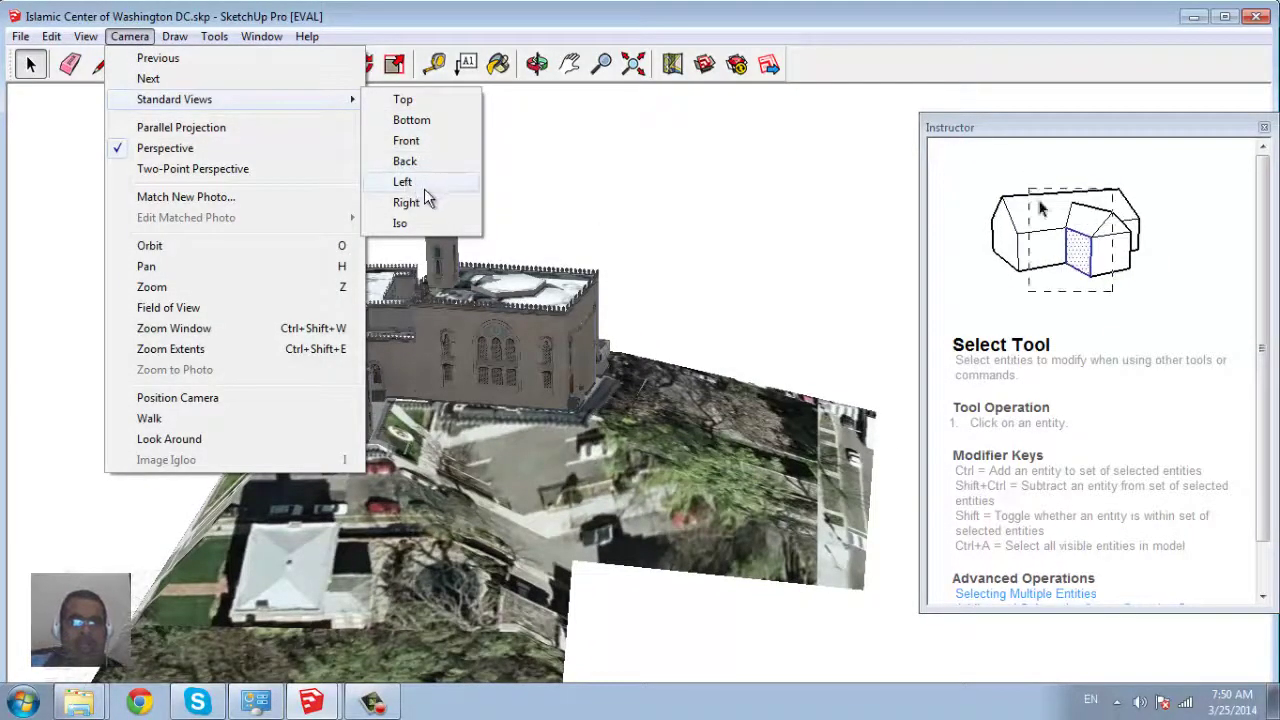
left_click(233, 400)
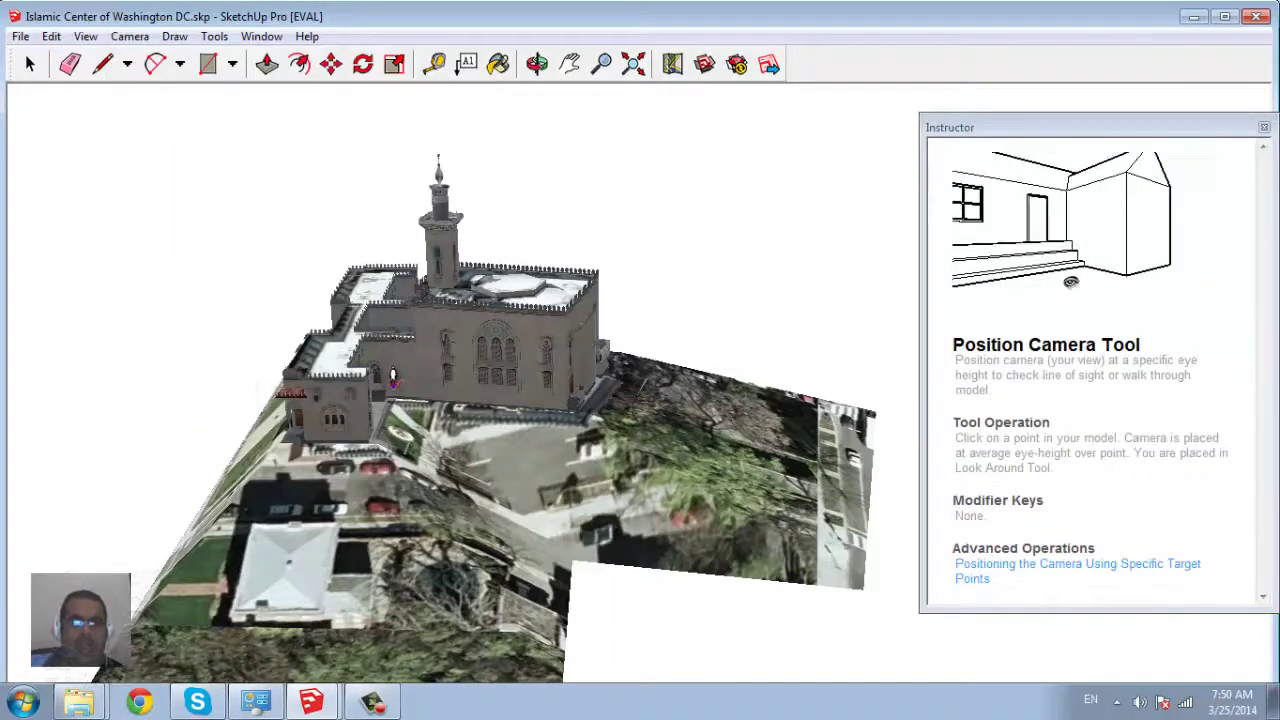
Place the camera at eye height beside the mosque and turn toward the arched doorway
left_click(390, 395)
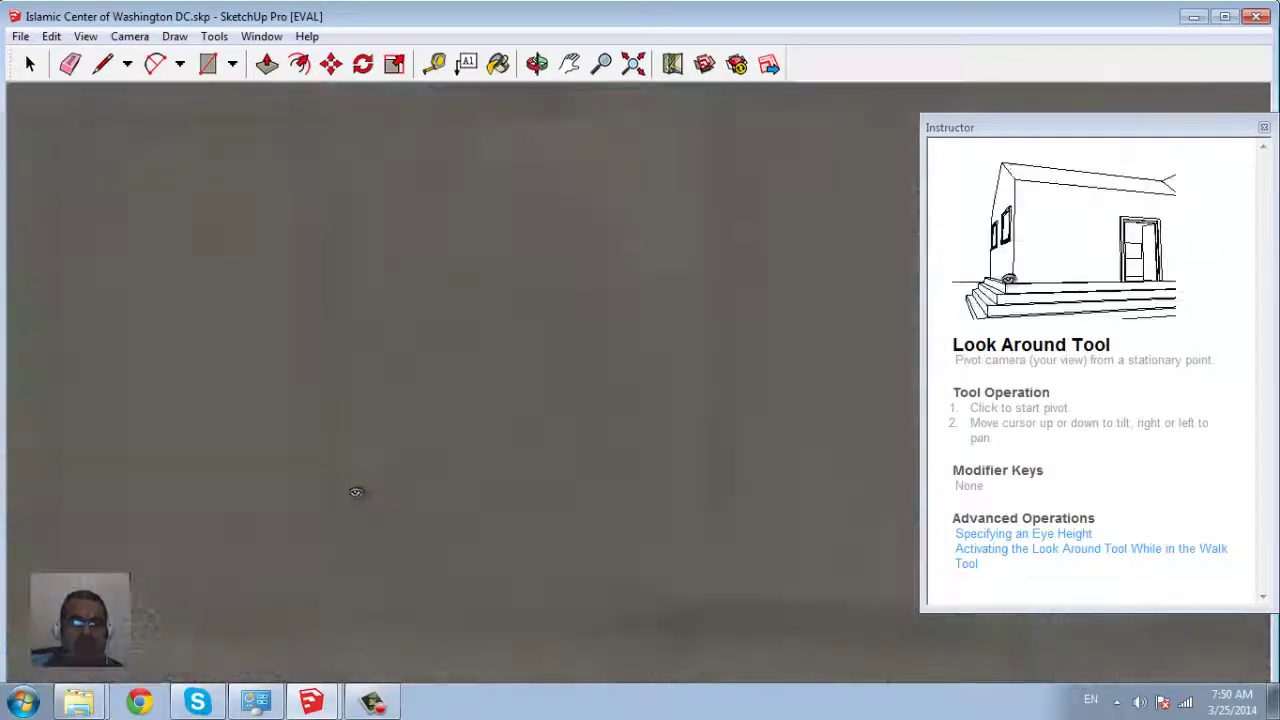
mouse_move(319, 471)
left_mouse_down()
mouse_move(315, 440)
mouse_move(442, 457)
left_mouse_up()
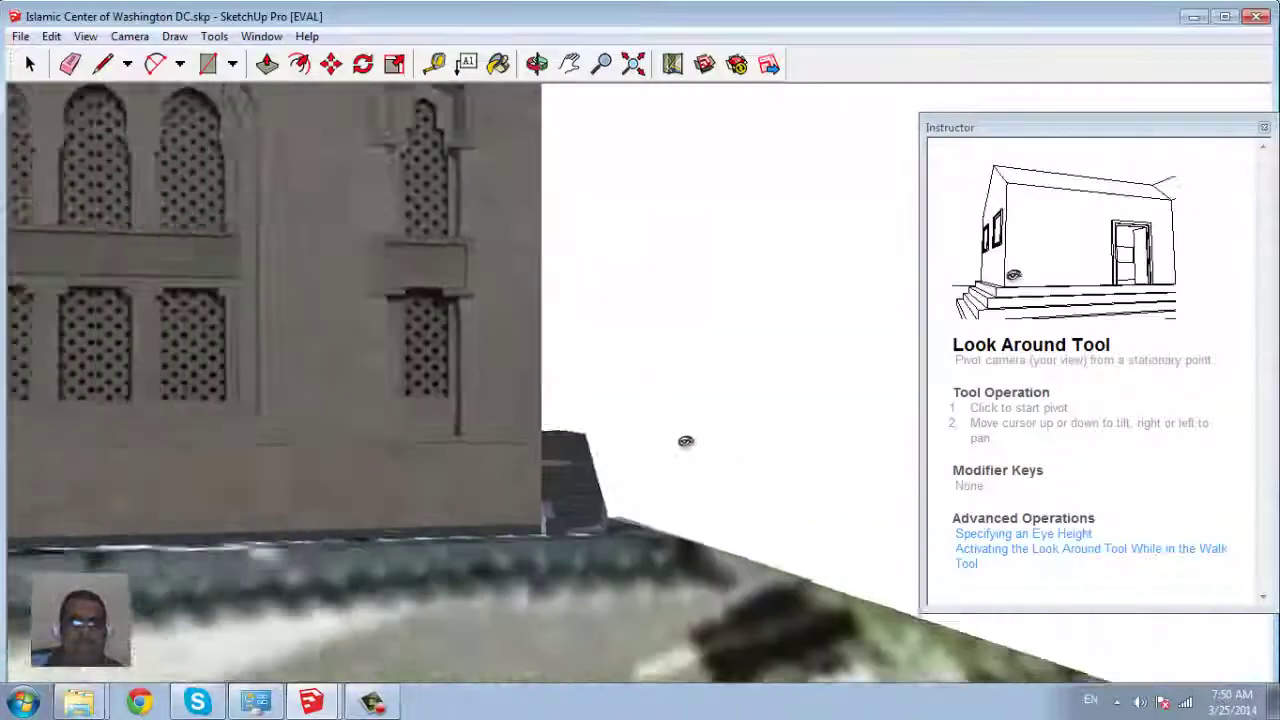
mouse_move(442, 457)
left_mouse_down()
mouse_move(354, 427)
mouse_move(245, 470)
left_mouse_up()
scroll(178, 474, "down", 3)
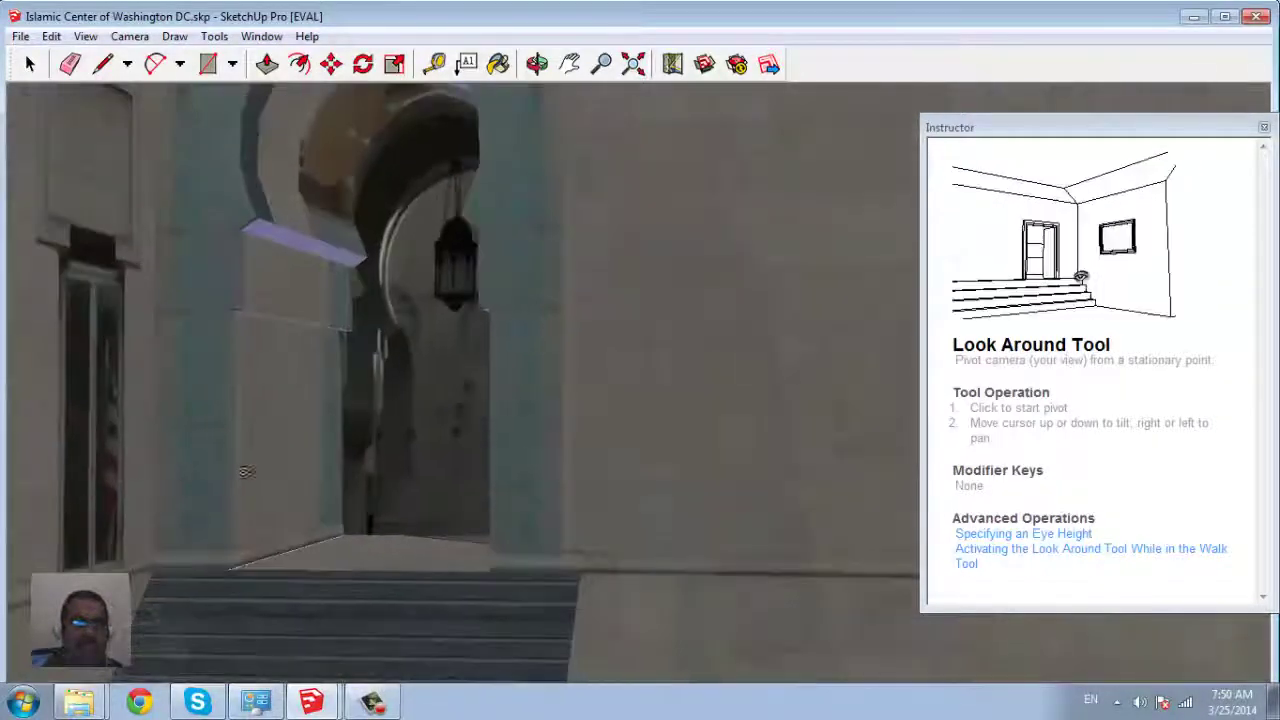
scroll(304, 442, "down", 3)
scroll(450, 461, "down", 2)
scroll(17, 371, "up", 3)
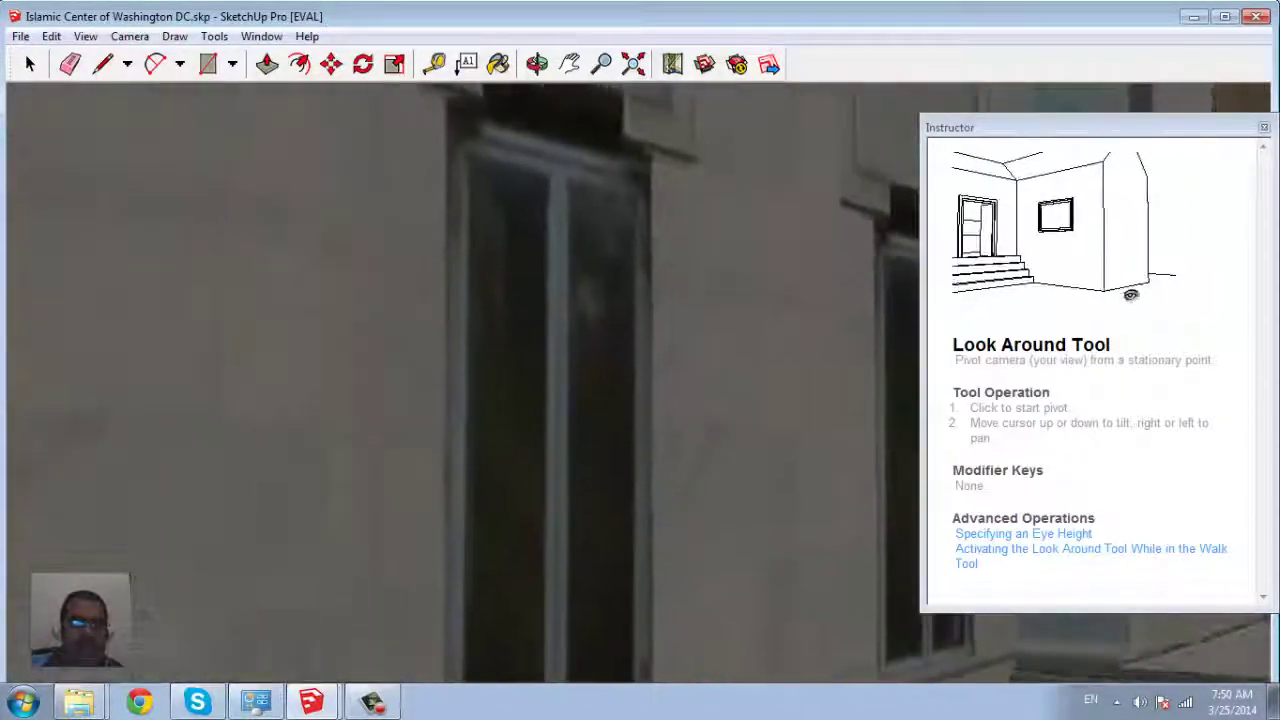
scroll(143, 408, "up", 2)
scroll(153, 393, "up", 2)
scroll(153, 393, "up", 2)
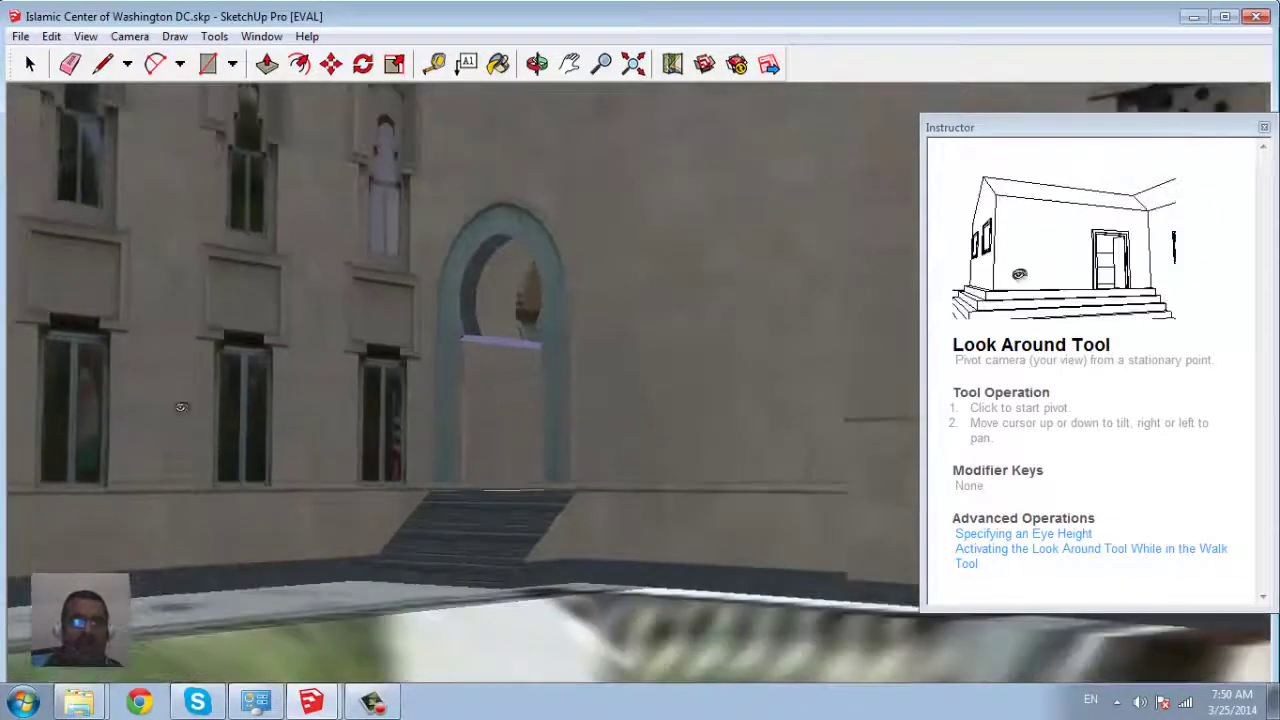
left_click(110, 37)
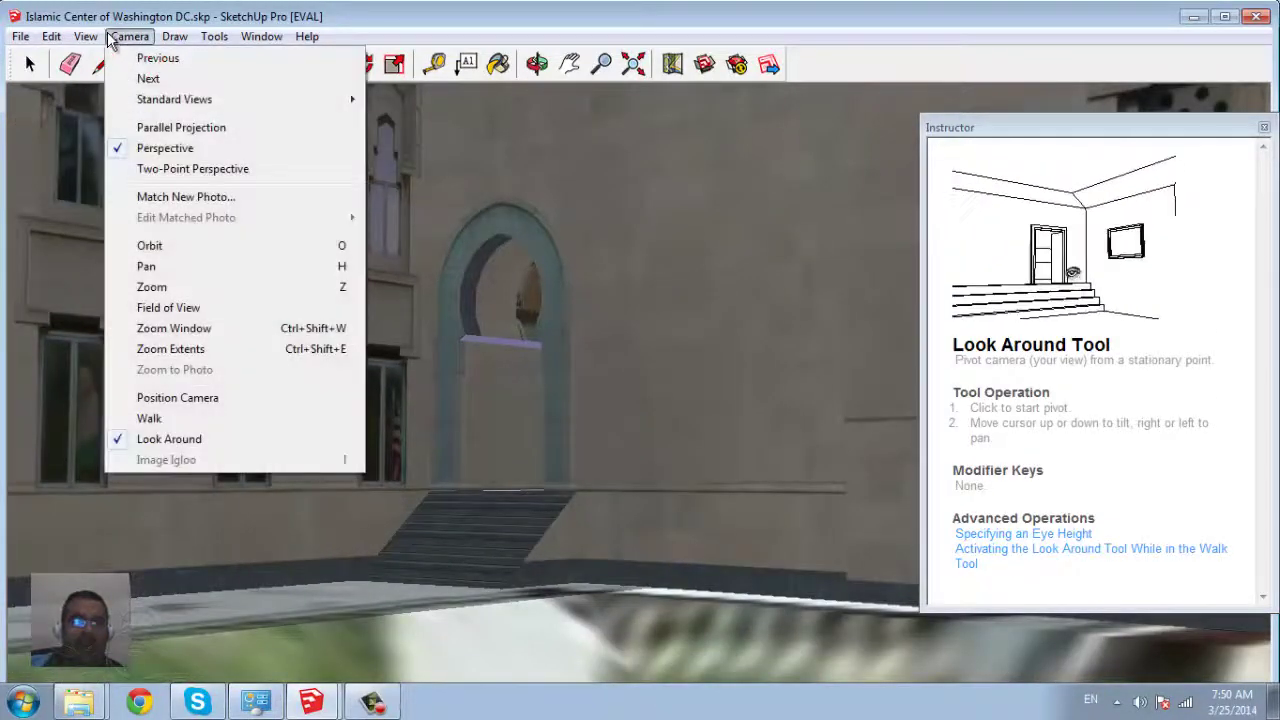
Walk forward along the building, then look around to face the pointed-arch window wall
left_click(246, 418)
mouse_move(439, 632)
left_mouse_down()
mouse_move(406, 663)
mouse_move(146, 565)
mouse_move(441, 700)
mouse_move(229, 191)
left_mouse_up()
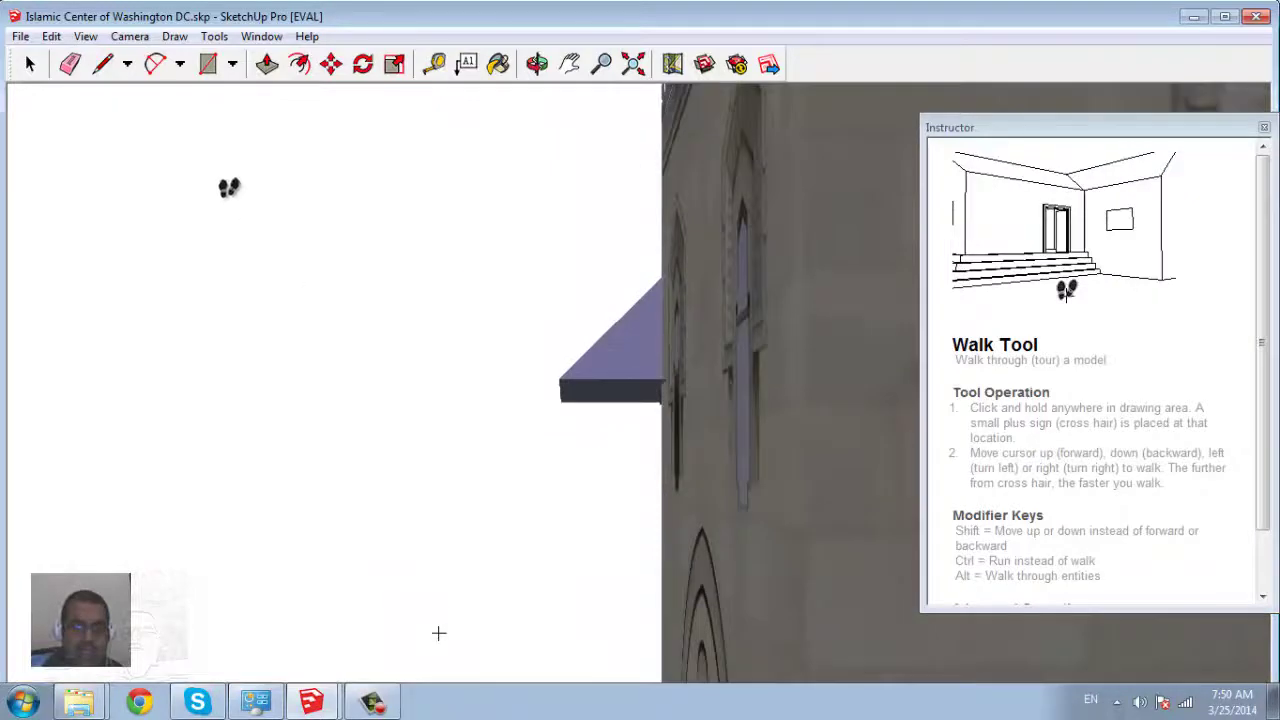
left_click(129, 37)
left_click(241, 446)
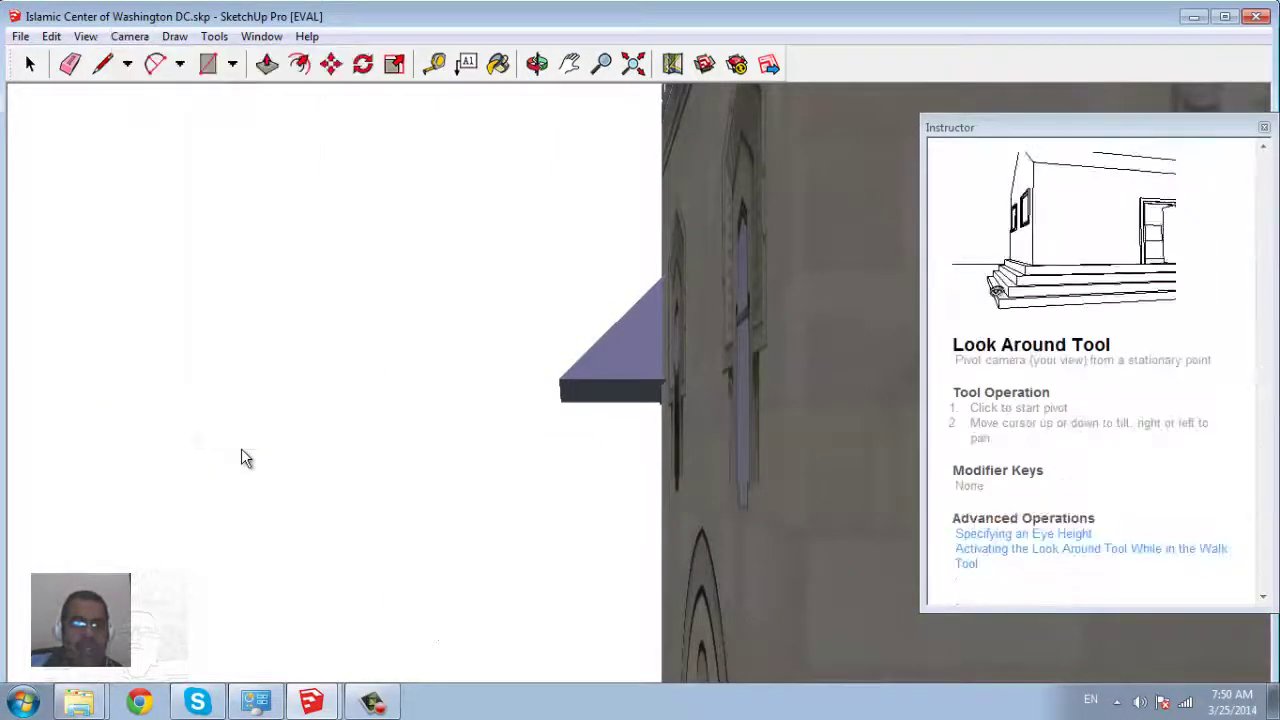
mouse_move(557, 563)
left_mouse_down()
mouse_move(751, 551)
mouse_move(979, 577)
mouse_move(1015, 555)
left_mouse_up()
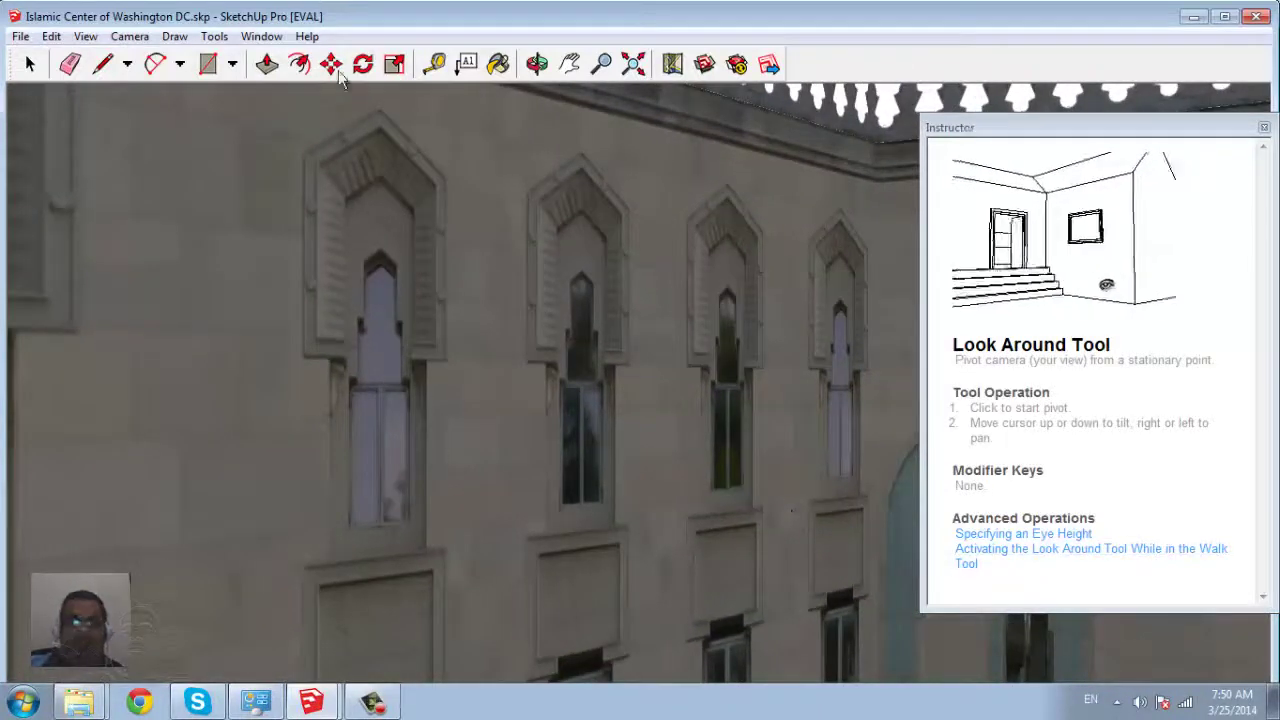
left_click(138, 42)
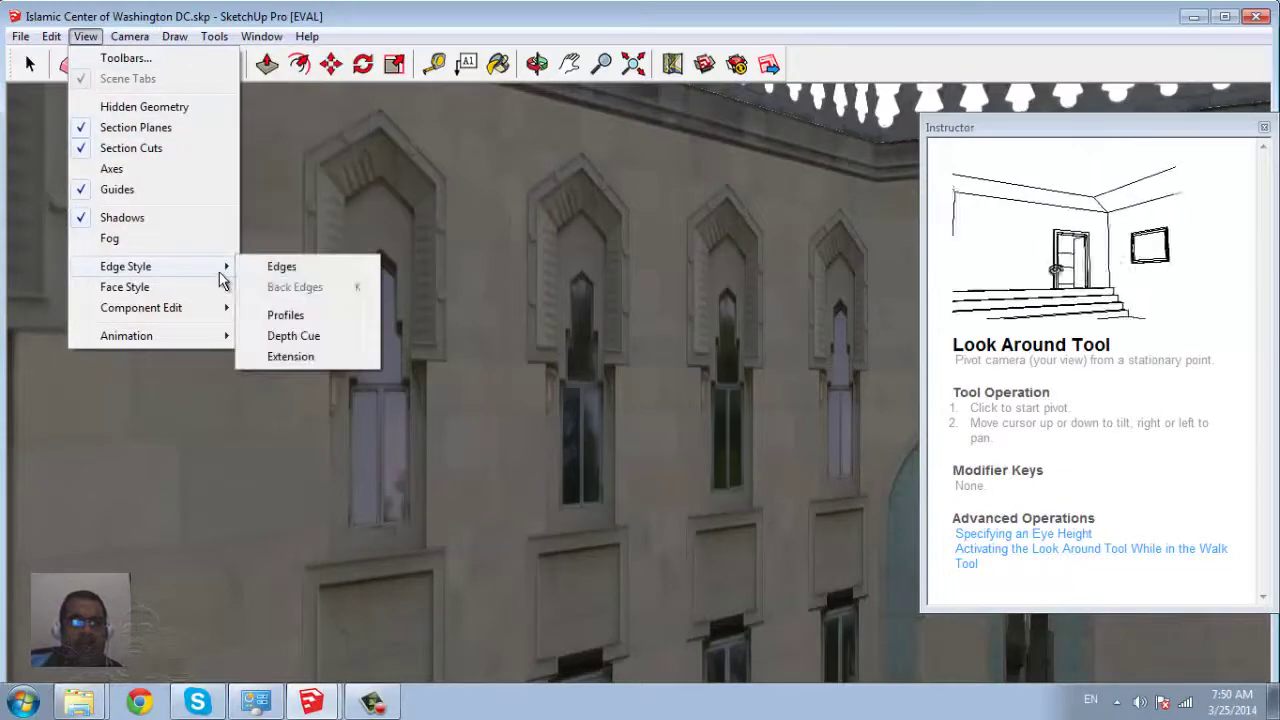
mouse_move(125, 287)
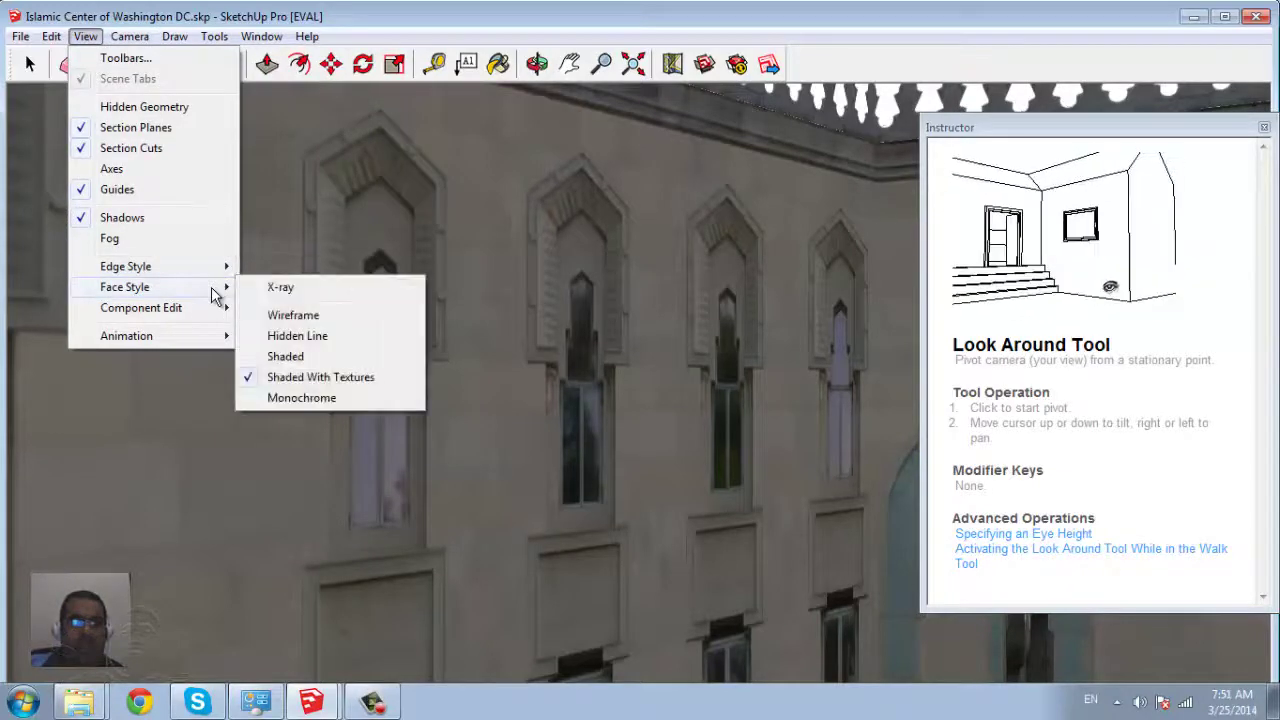
Display the mosque in Wireframe face style and pivot the view around it
left_click(300, 316)
left_click_drag(300, 314, 326, 390)
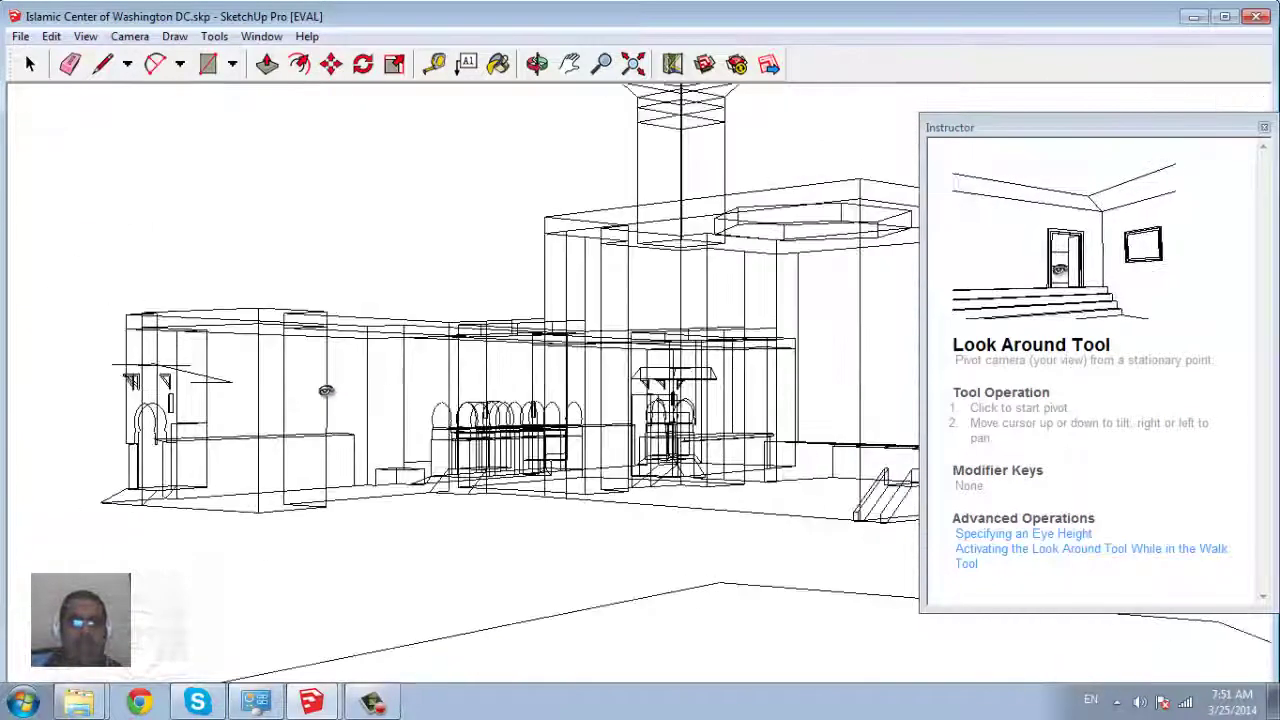
left_click_drag(395, 420, 358, 540)
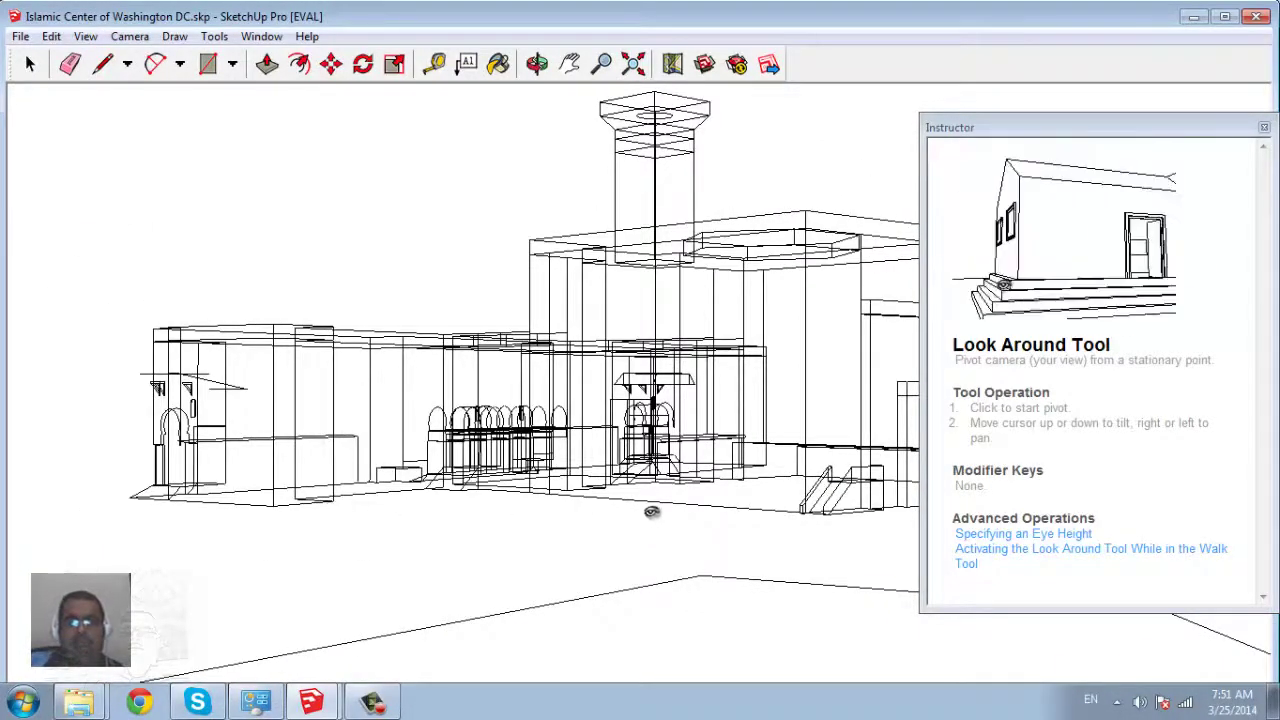
Switch the model to Hidden Line face style
left_click(85, 36)
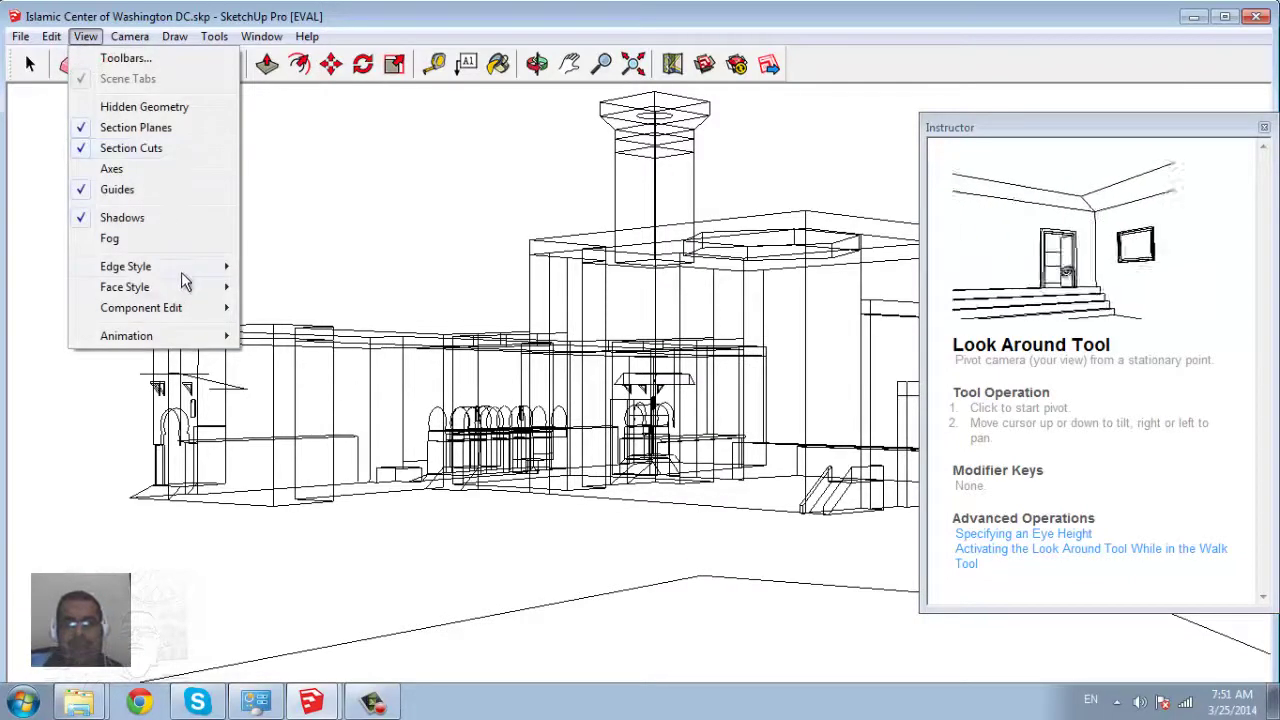
mouse_move(125, 287)
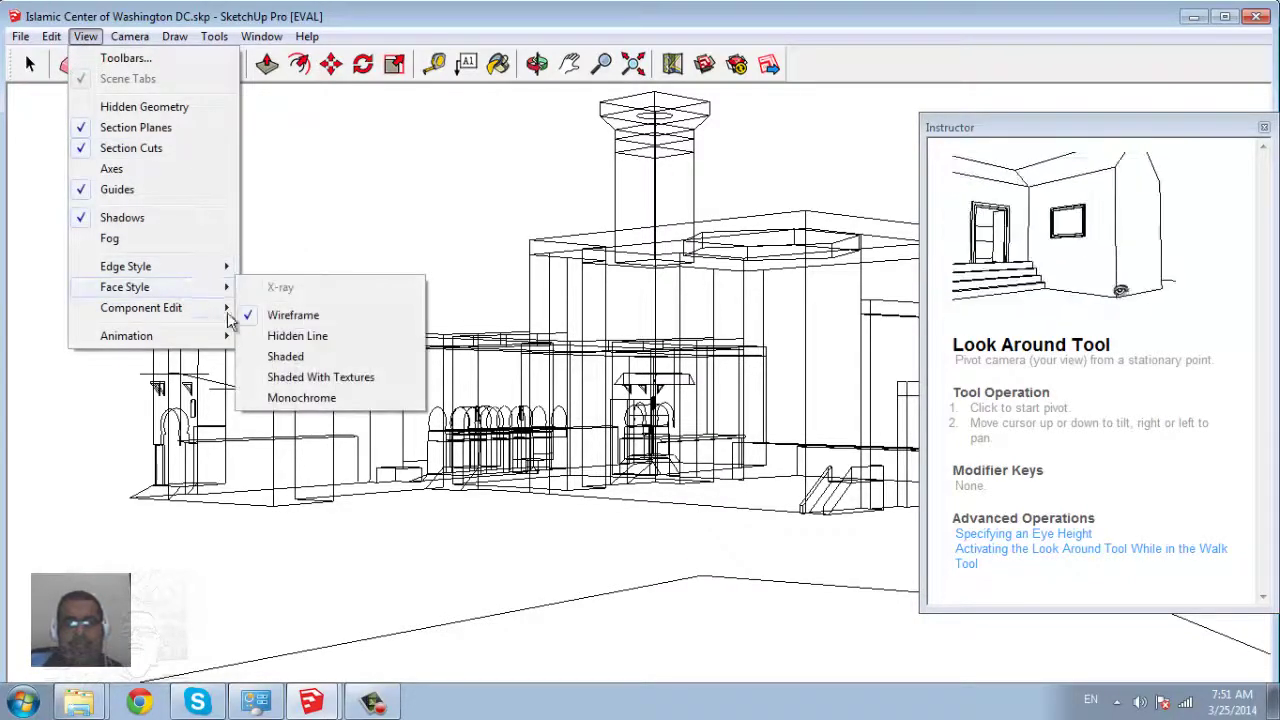
left_click(292, 340)
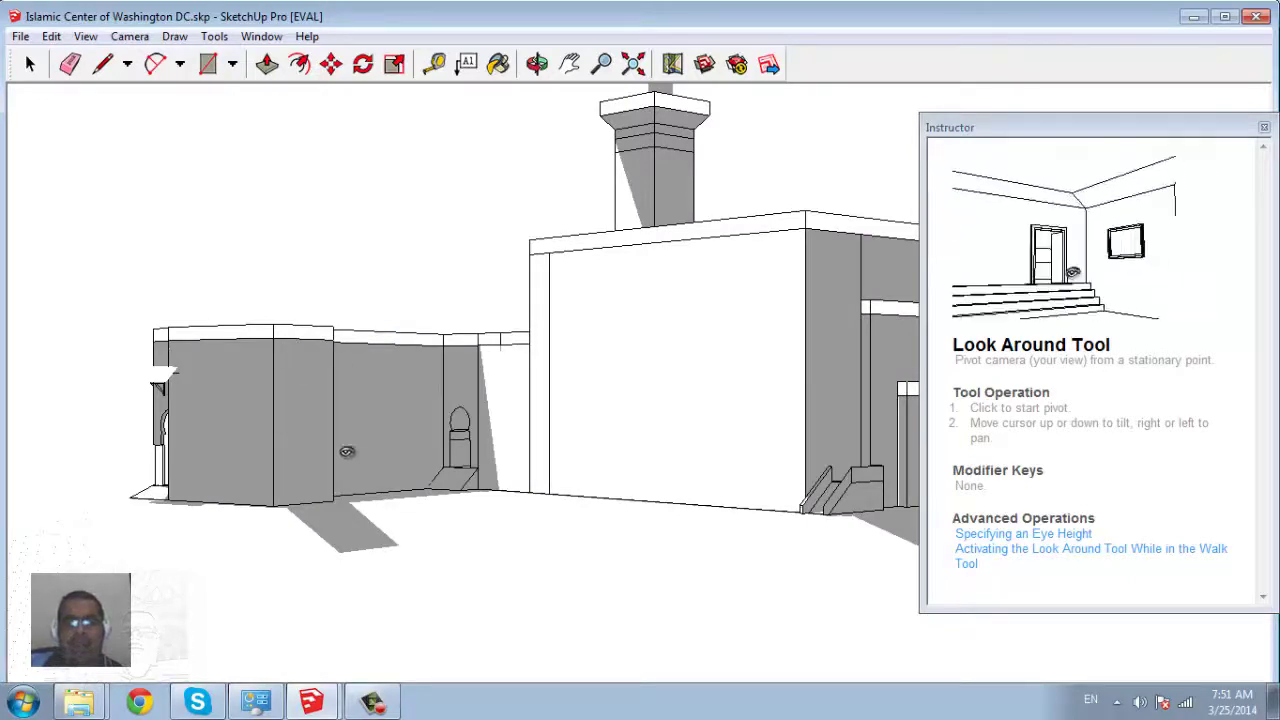
left_click(84, 38)
mouse_move(125, 287)
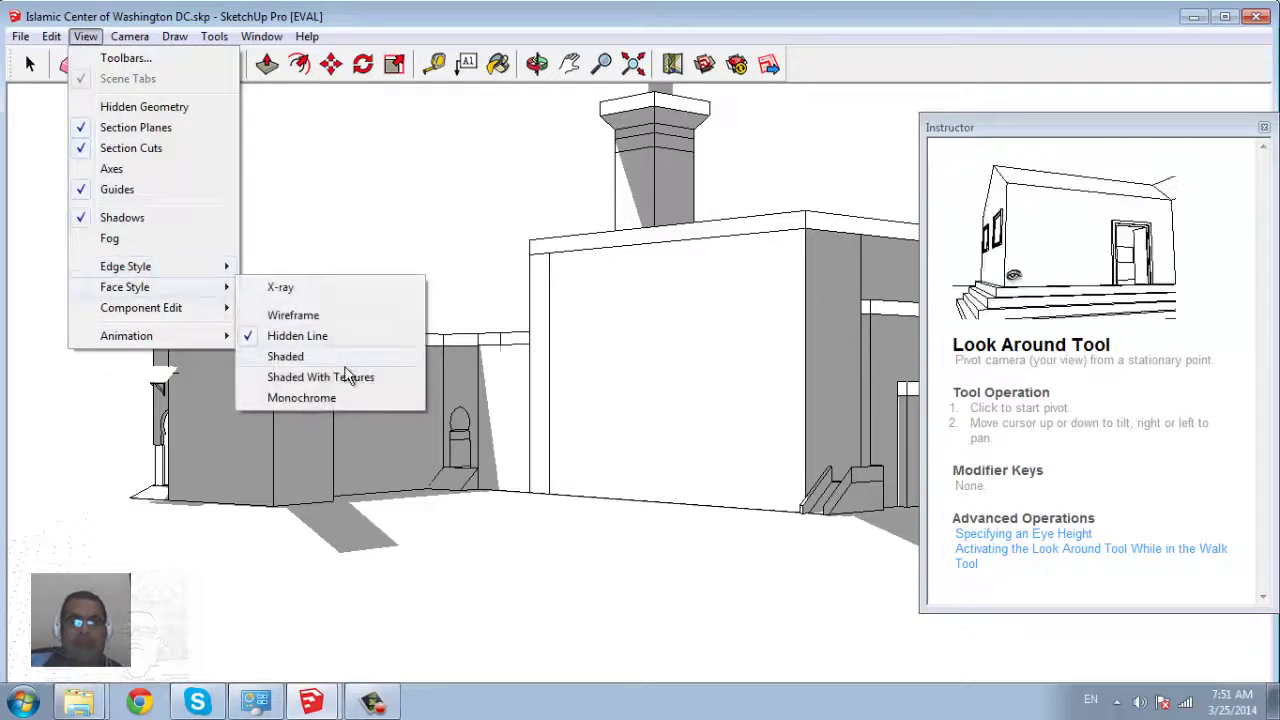
Switch the mosque to plain Shaded face style, then restore Shaded With Textures
left_click(342, 360)
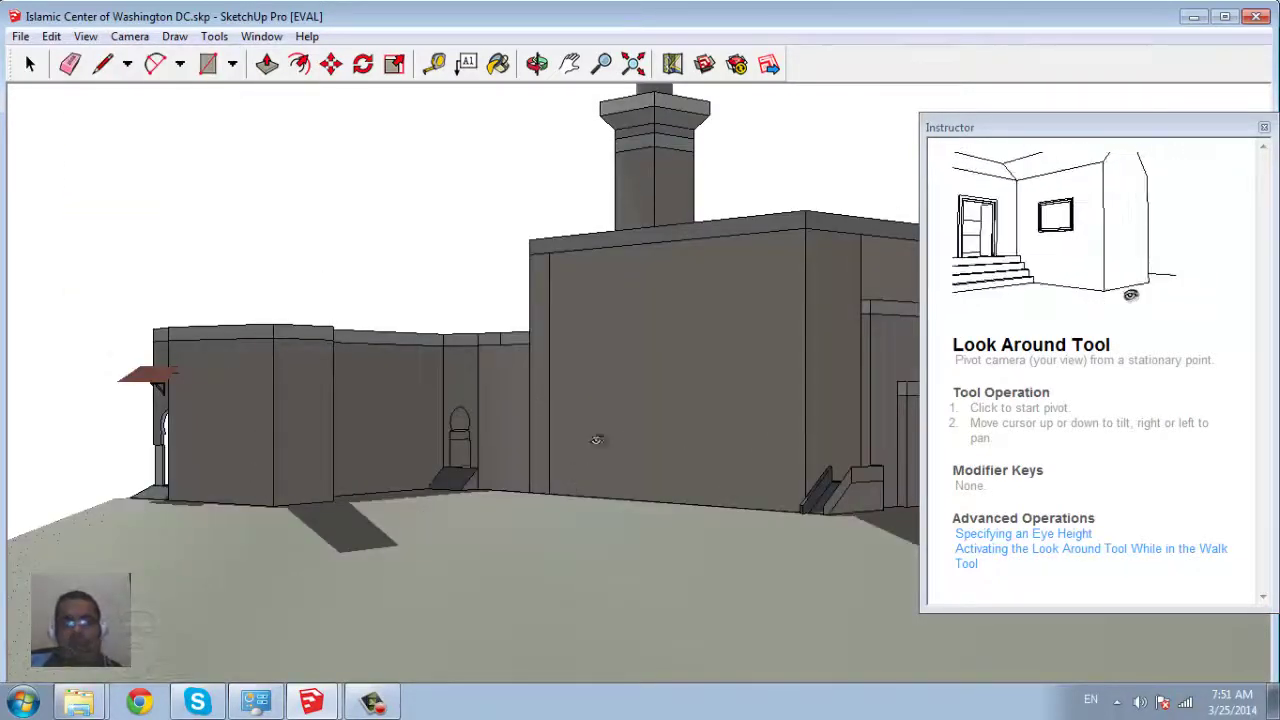
left_click(85, 36)
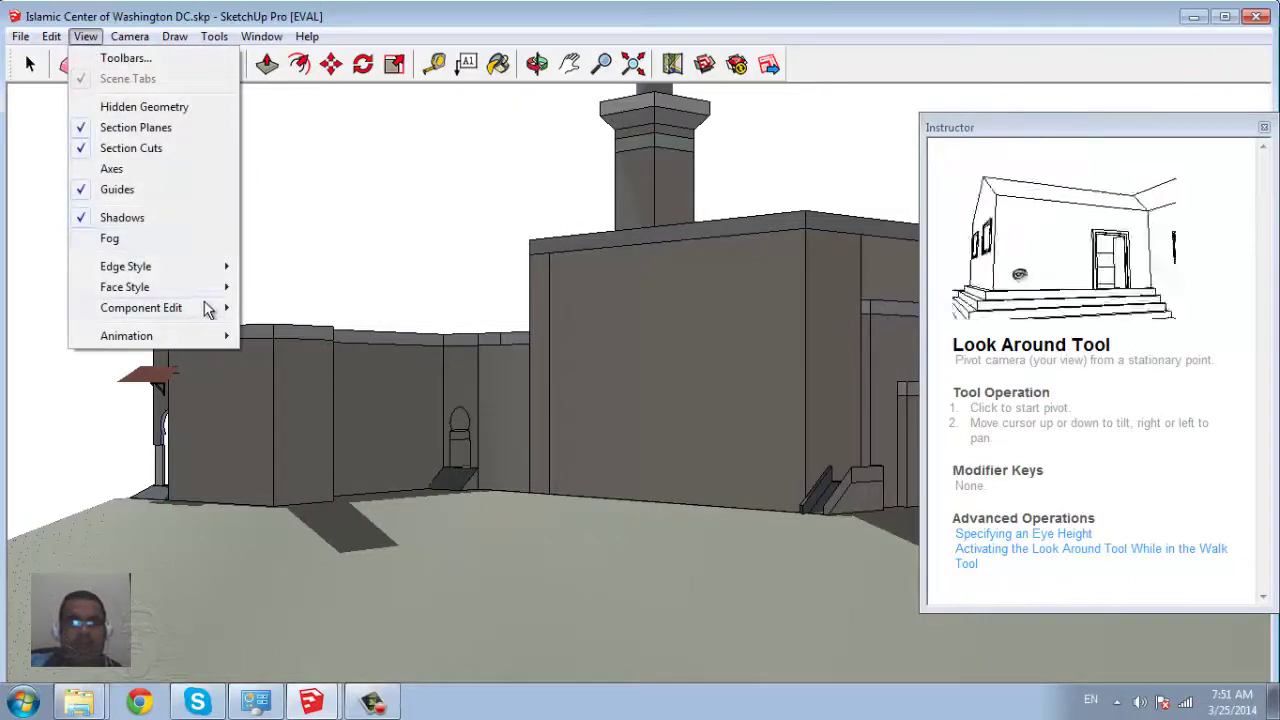
mouse_move(124, 287)
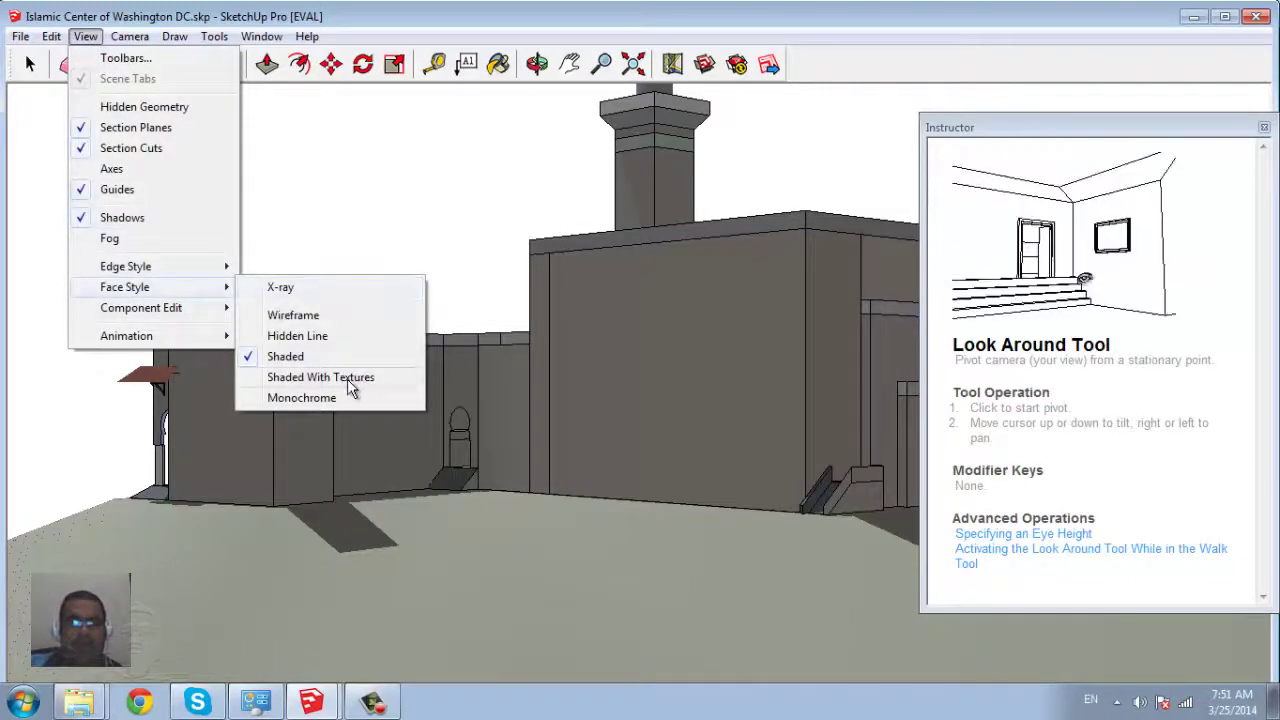
left_click(348, 380)
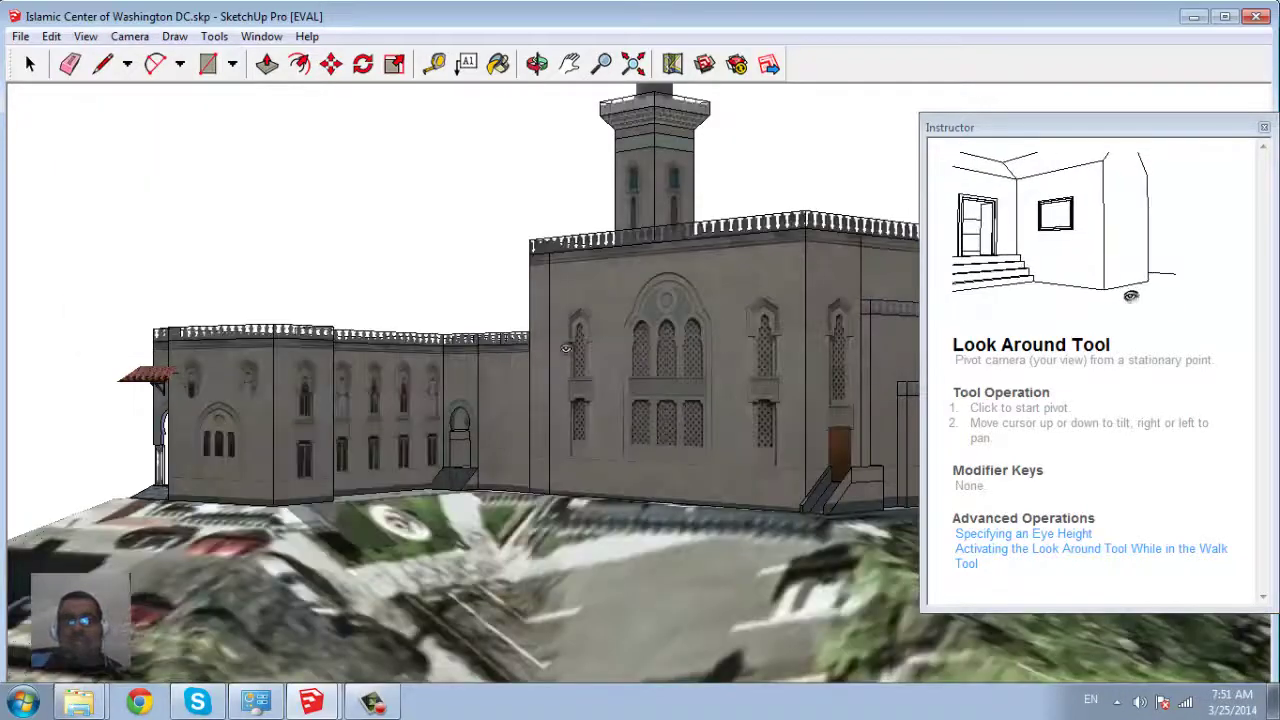
left_click(85, 36)
mouse_move(125, 287)
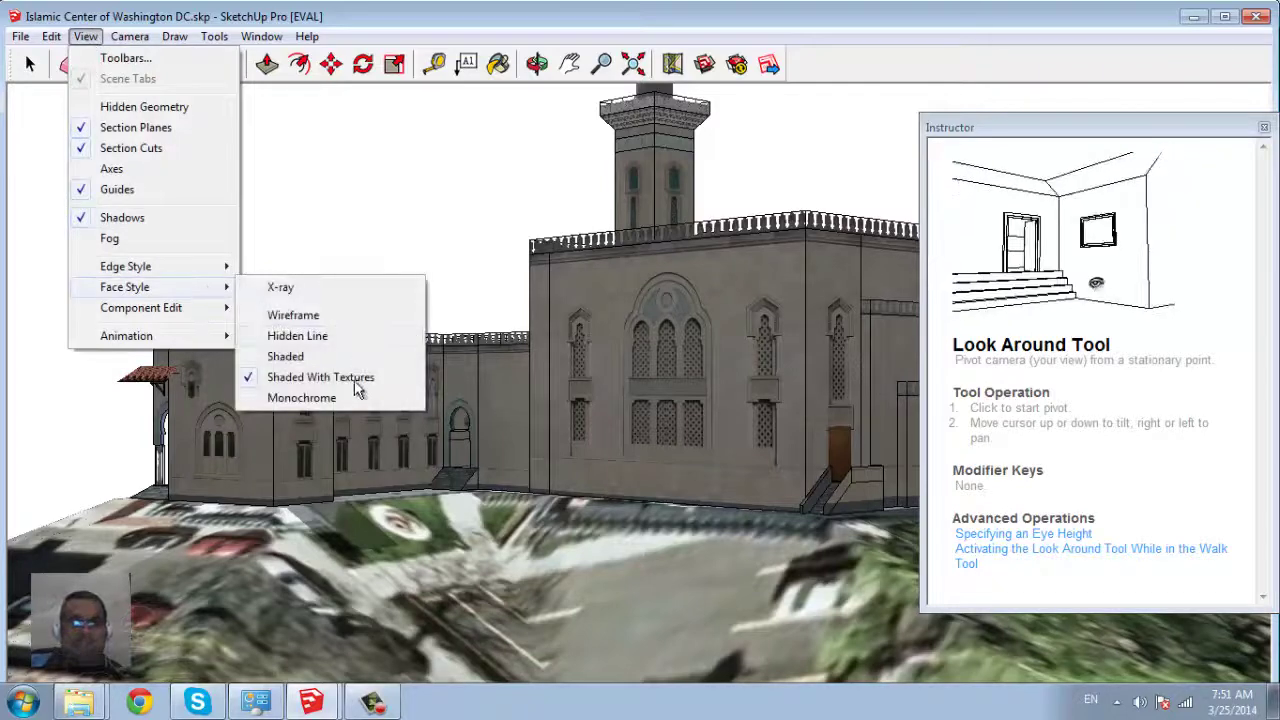
Render the mosque in Monochrome and frame the whole building from overhead, zoomed out
left_click(355, 397)
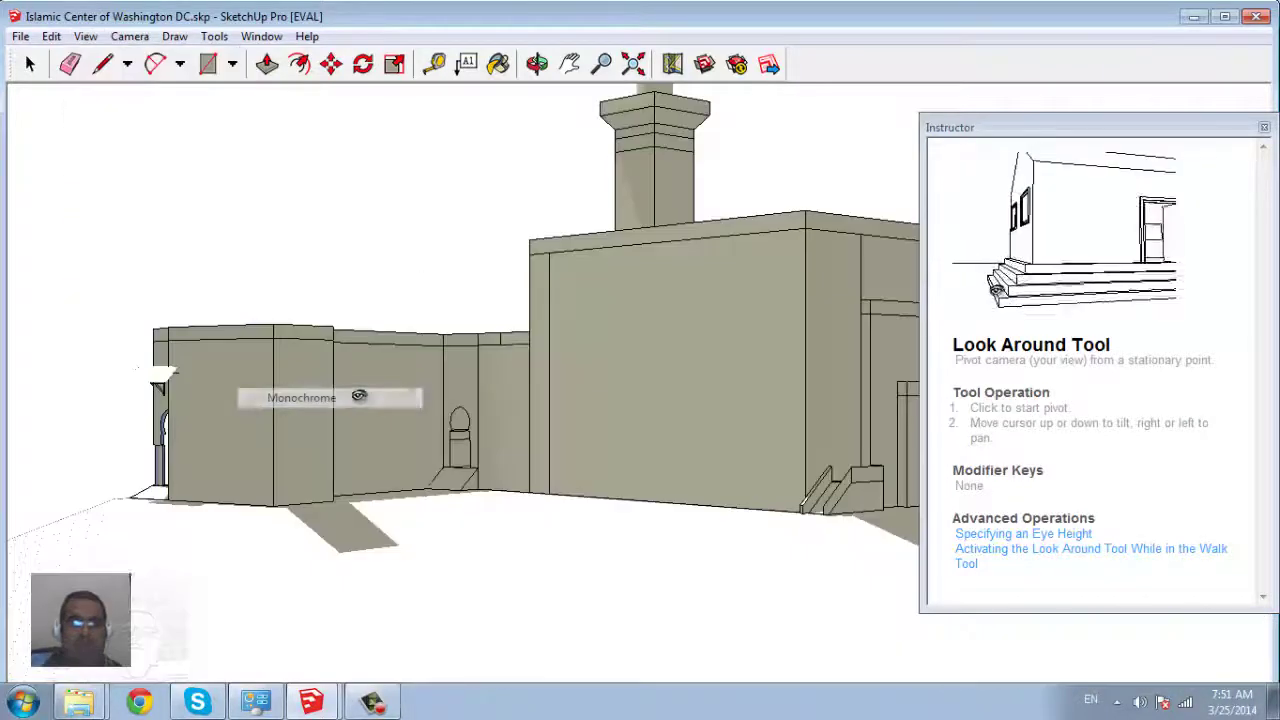
scroll(515, 420, "down", 5)
mouse_move(460, 432)
middle_mouse_down()
mouse_move(486, 614)
mouse_move(486, 566)
middle_mouse_up()
scroll(486, 566, "up", 3)
scroll(428, 326, "up", 3)
scroll(428, 326, "down", 2)
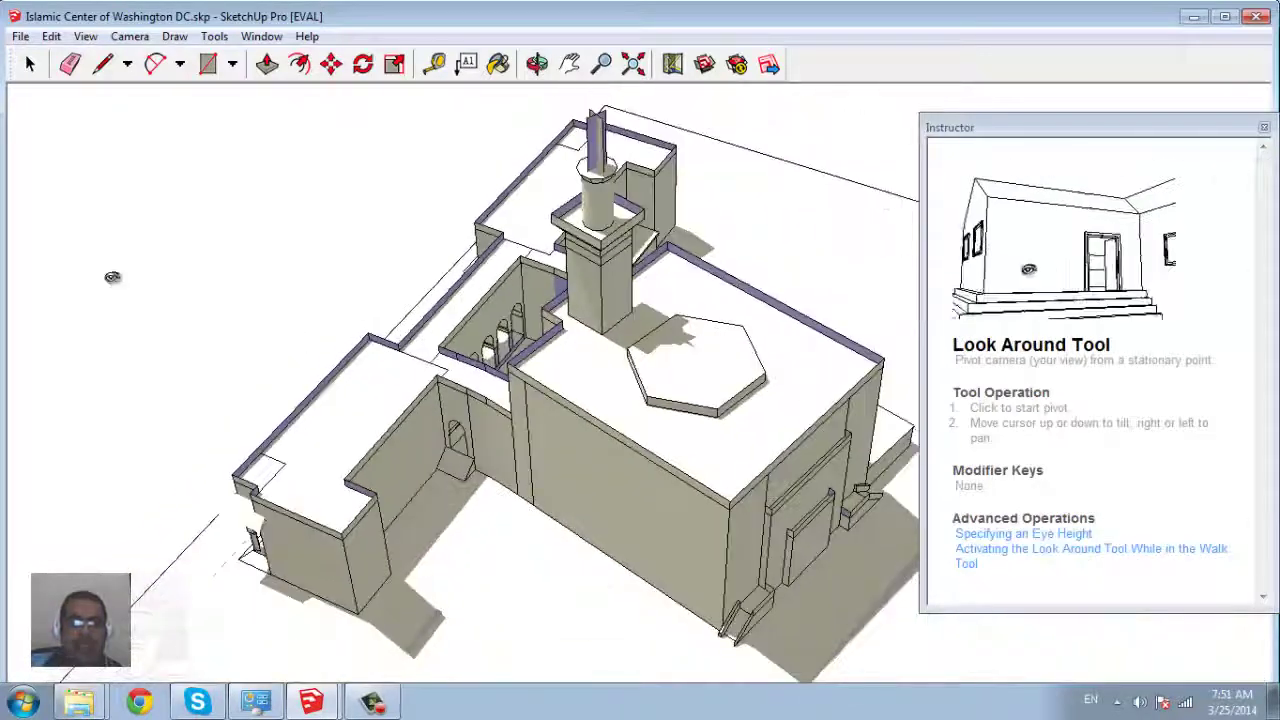
left_click_drag(472, 542, 257, 486)
scroll(203, 355, "down", 3)
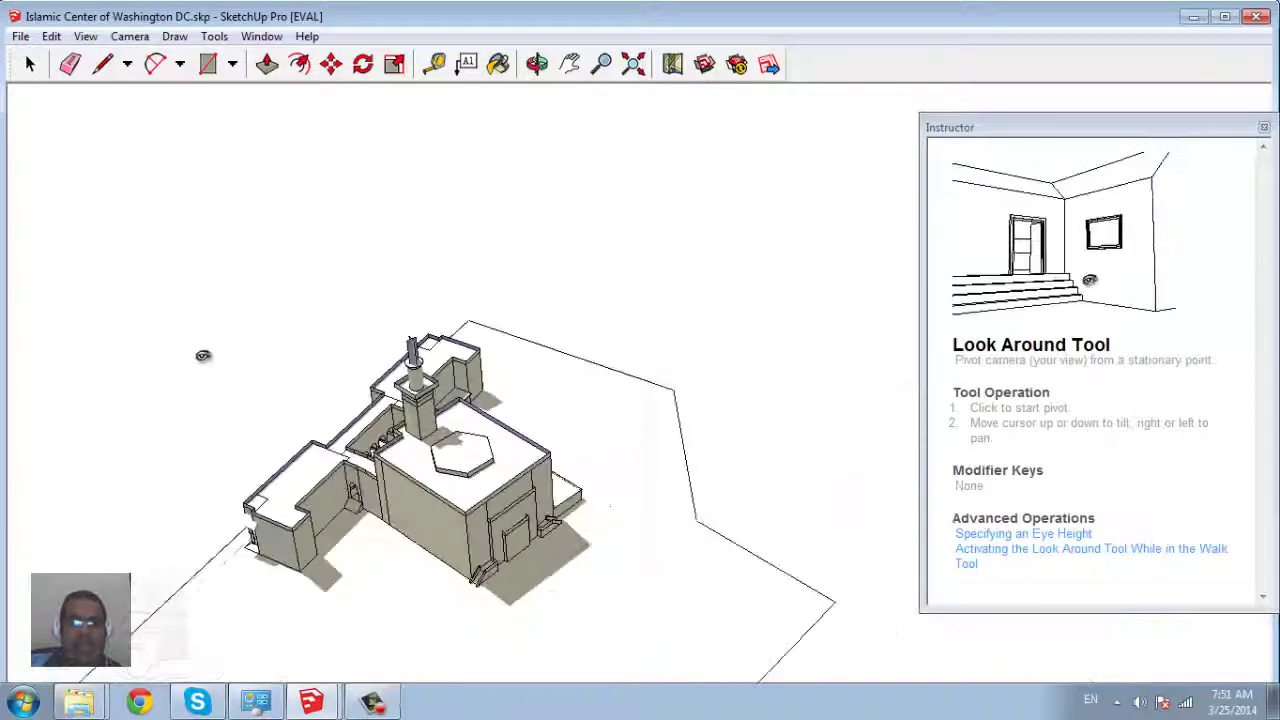
left_click(89, 38)
mouse_move(125, 287)
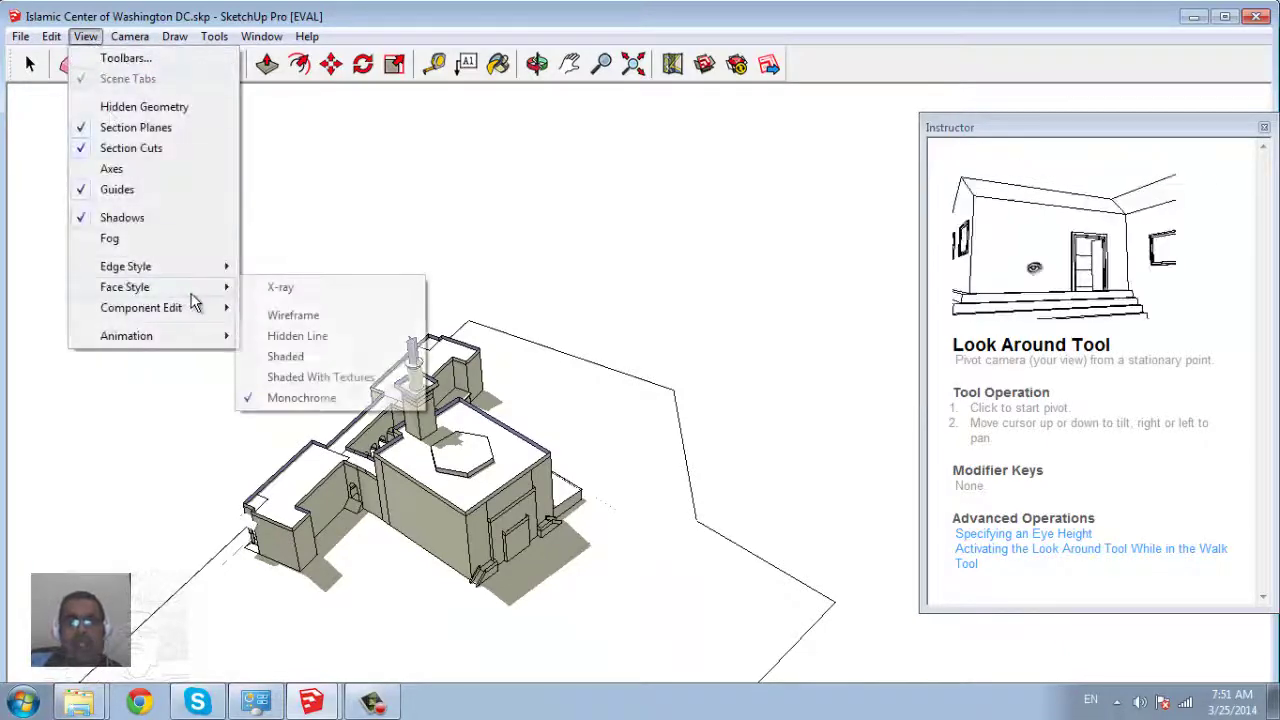
Switch the mosque to Hidden Line face style and adjust the zoom
left_click(320, 345)
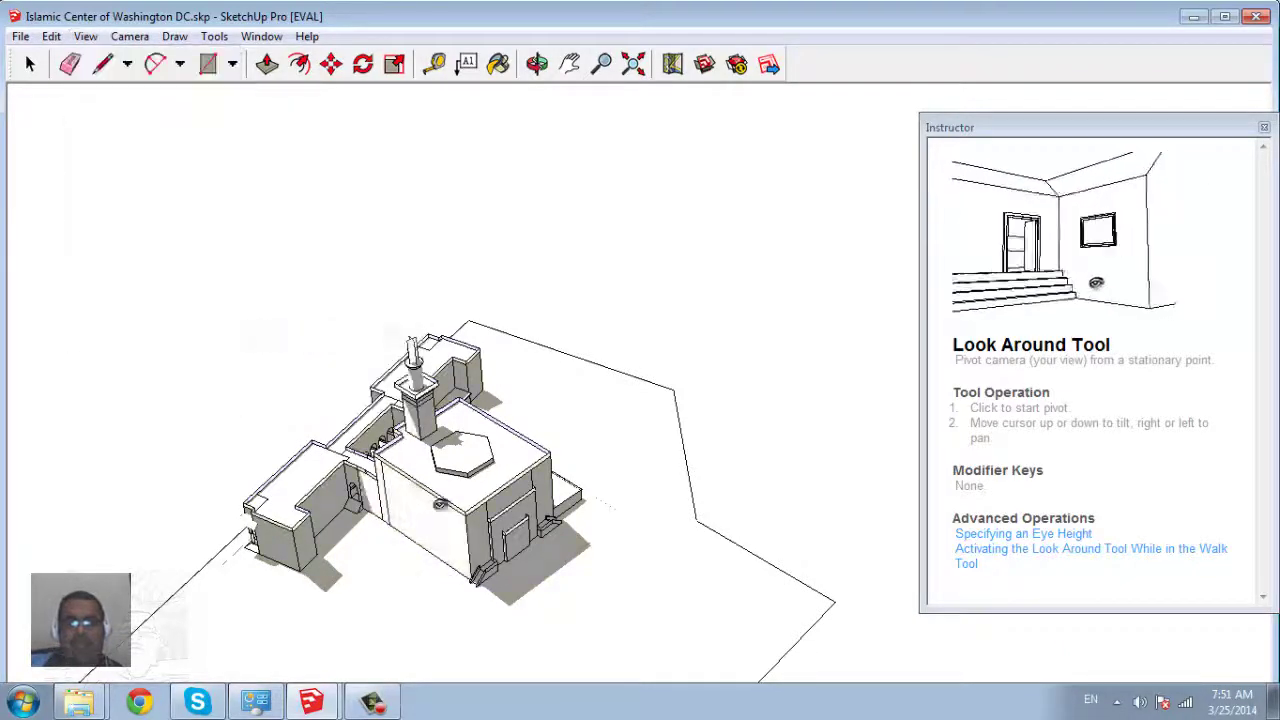
scroll(522, 498, "up", 3)
scroll(522, 498, "up", 5)
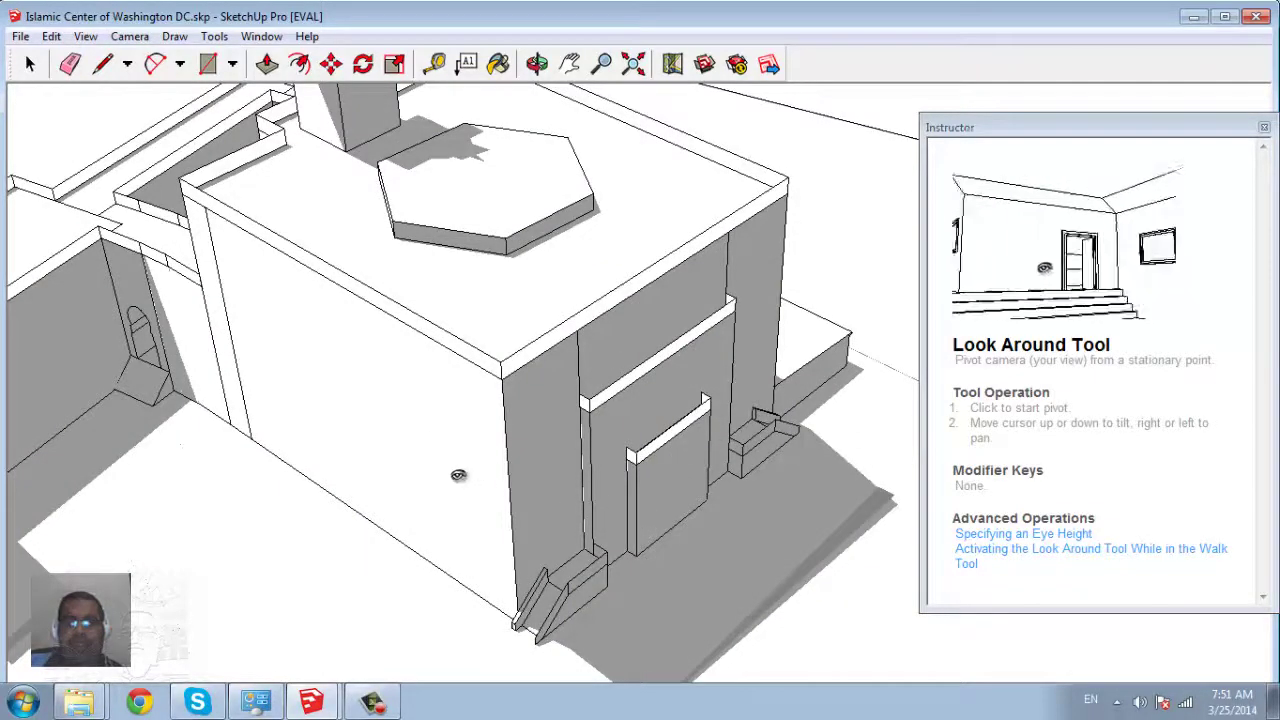
scroll(456, 474, "down", 3)
scroll(529, 495, "down", 3)
scroll(500, 456, "down", 2)
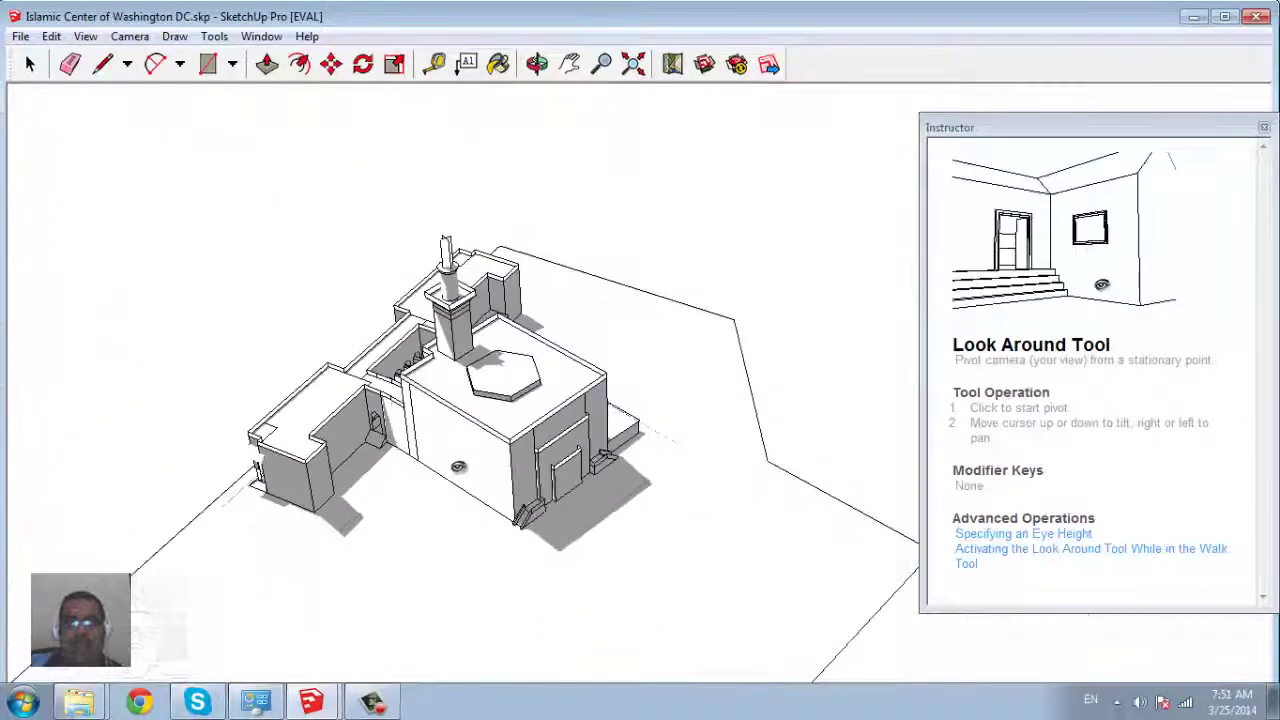
scroll(250, 450, "up", 3)
scroll(563, 529, "up", 2)
scroll(540, 480, "down", 5)
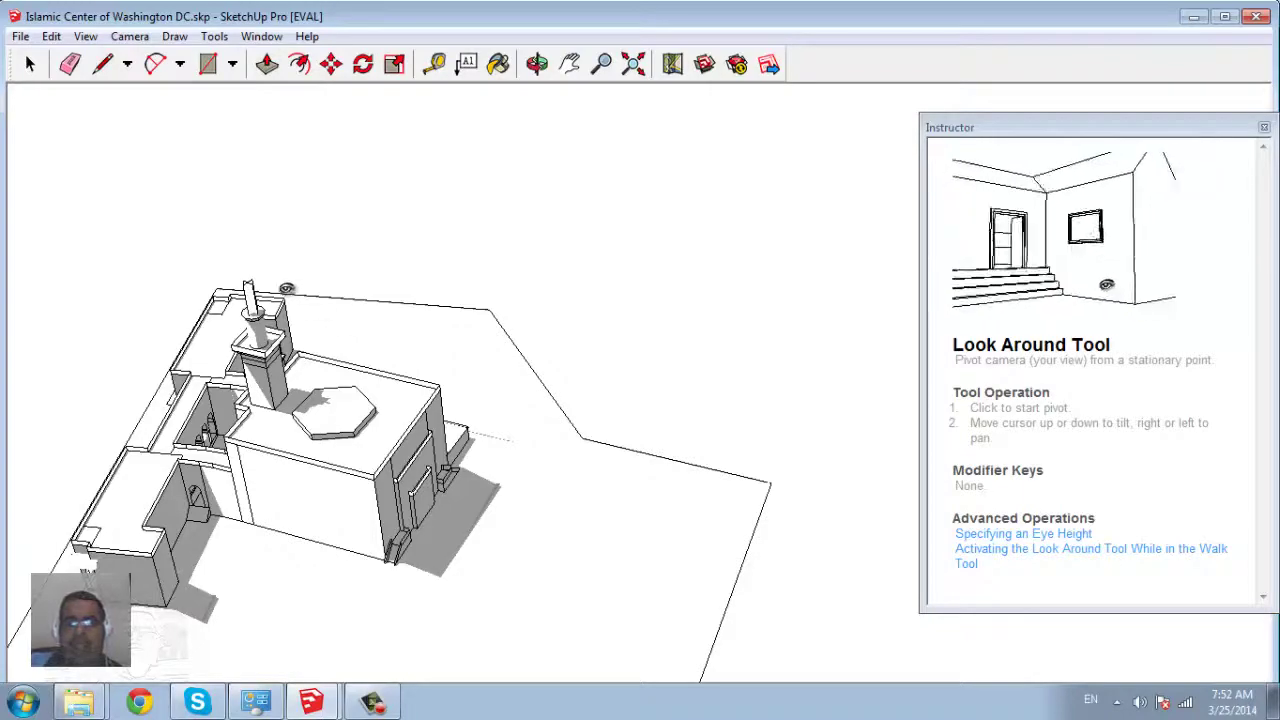
Orbit the mosque to a front view looking down from above
mouse_move(180, 482)
middle_mouse_down()
mouse_move(705, 287)
mouse_move(480, 400)
middle_mouse_up()
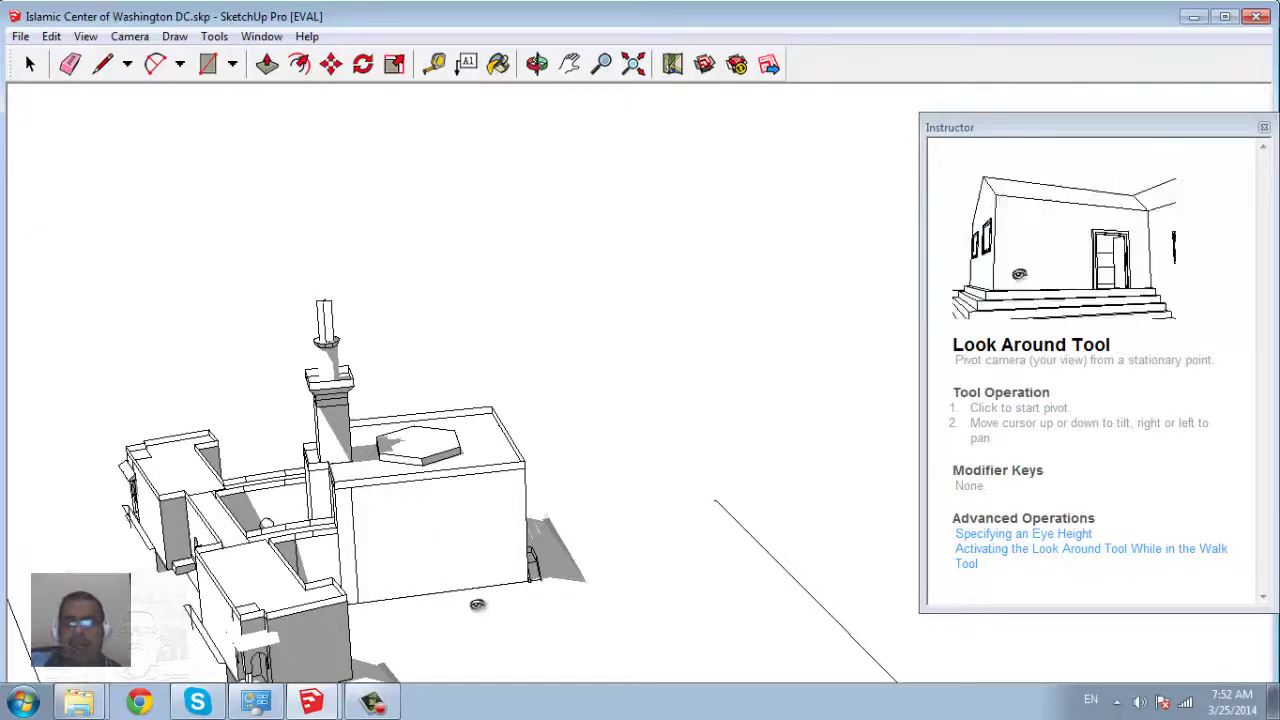
scroll(494, 535, "down", 2)
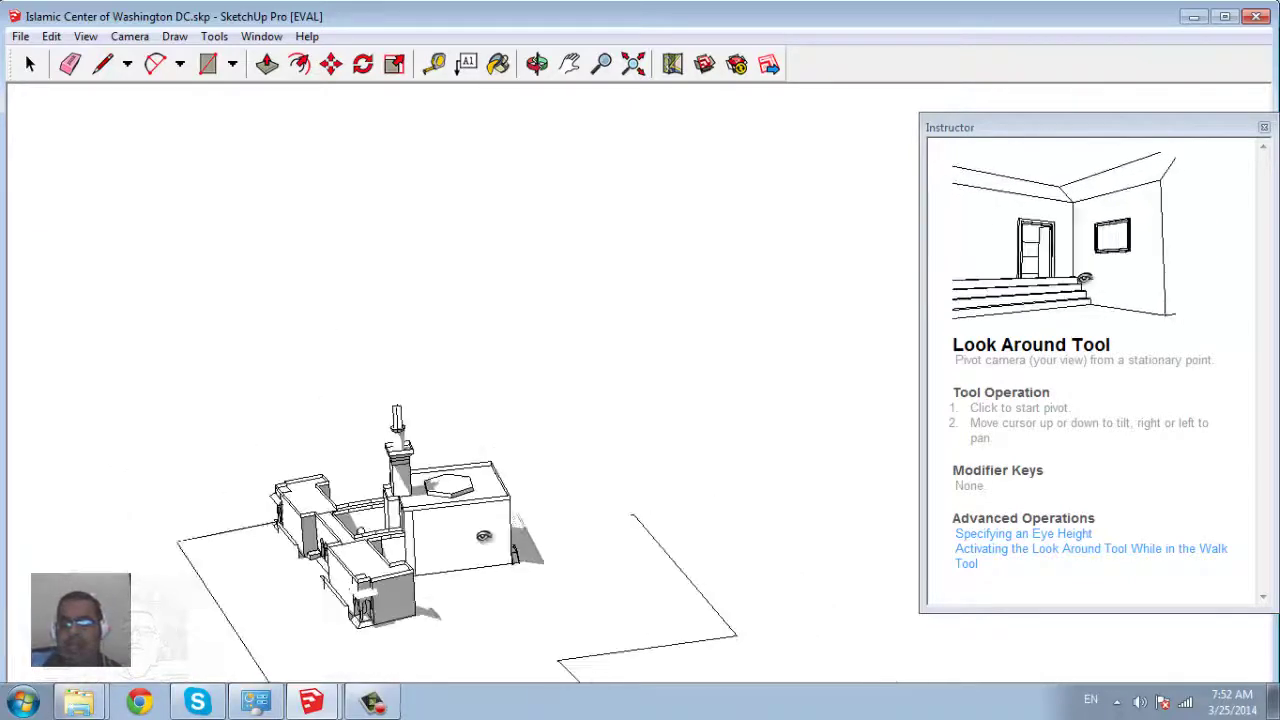
scroll(445, 567, "down", 2)
scroll(325, 680, "up", 3)
scroll(355, 610, "up", 3)
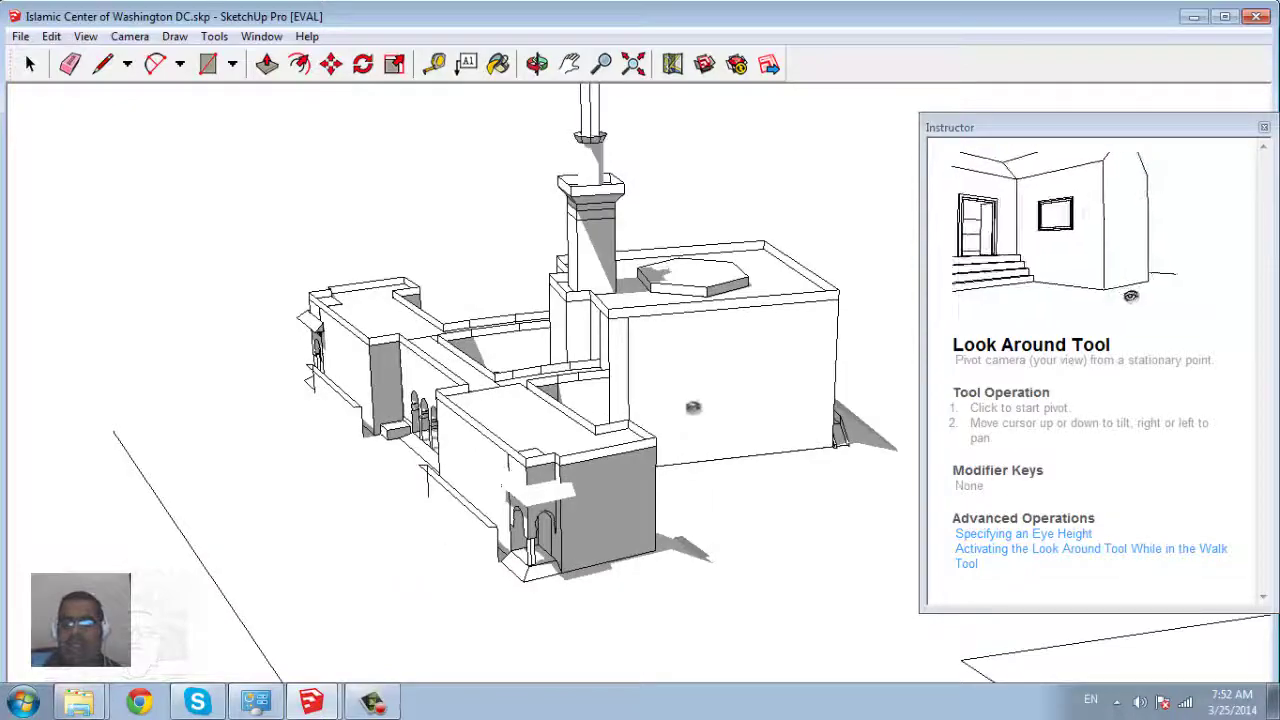
mouse_move(694, 408)
middle_mouse_down()
mouse_move(1199, 369)
mouse_move(1200, 507)
mouse_move(680, 491)
mouse_move(514, 457)
mouse_move(800, 478)
middle_mouse_up()
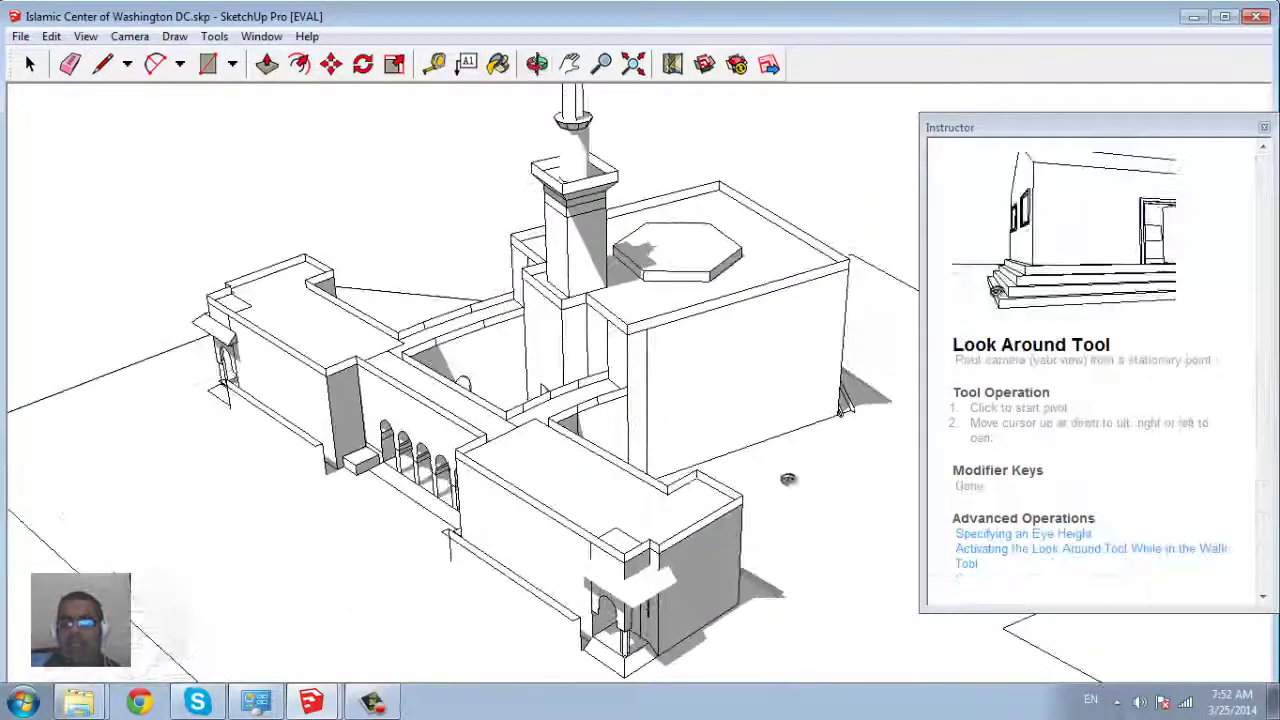